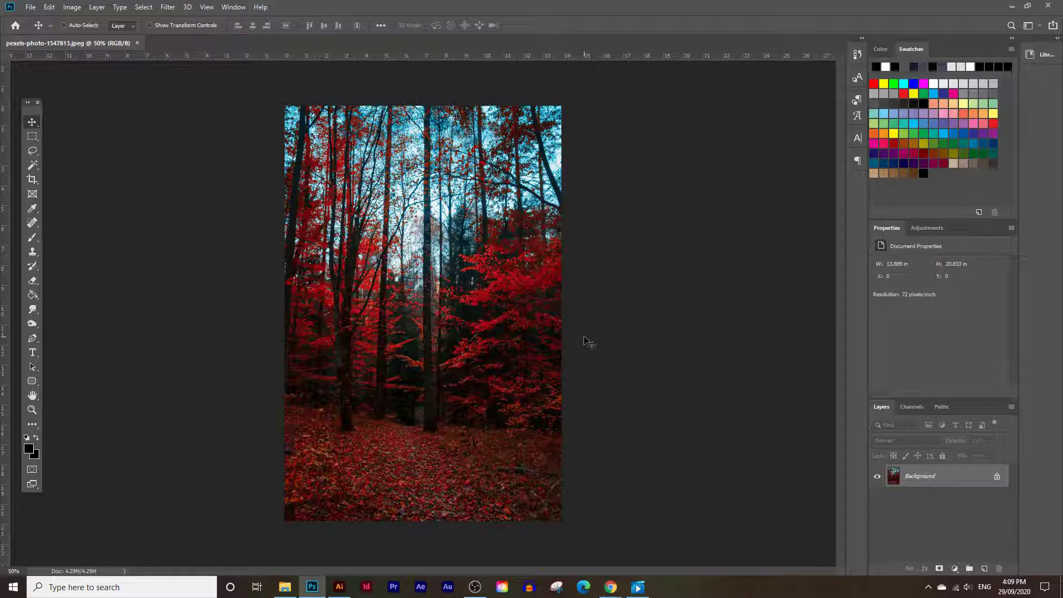
# View the Canva four-colour forest palette, then the Adobe Color Analogous theme #FDBA65–#FD6572
pyautogui.click(1012, 6)
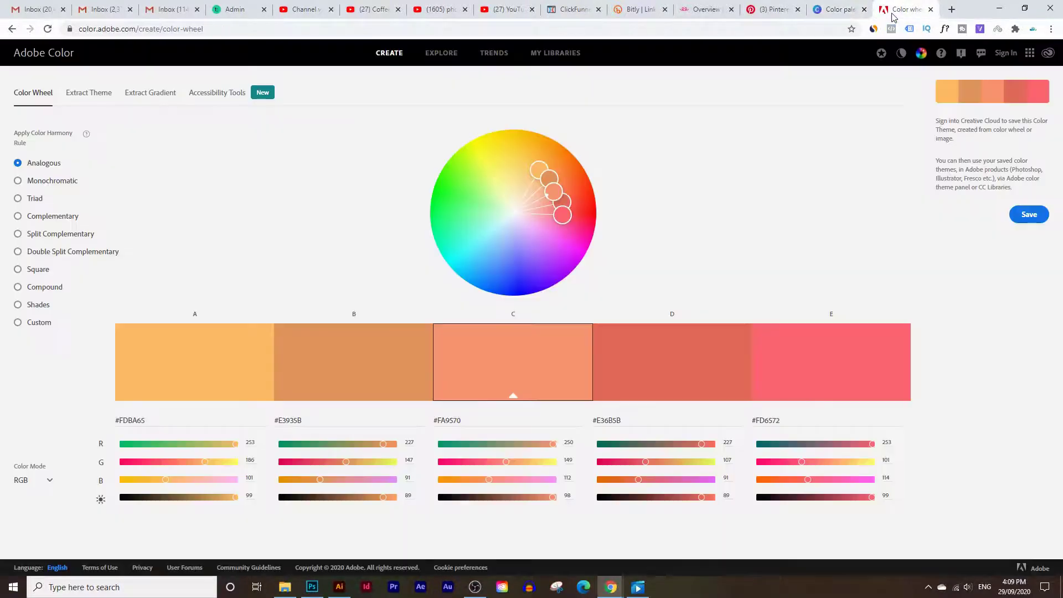
pyautogui.click(905, 9)
# Return to the Canva palette, then bring Photoshop back with pexels-photo-1547813.jpeg open
pyautogui.click(836, 11)
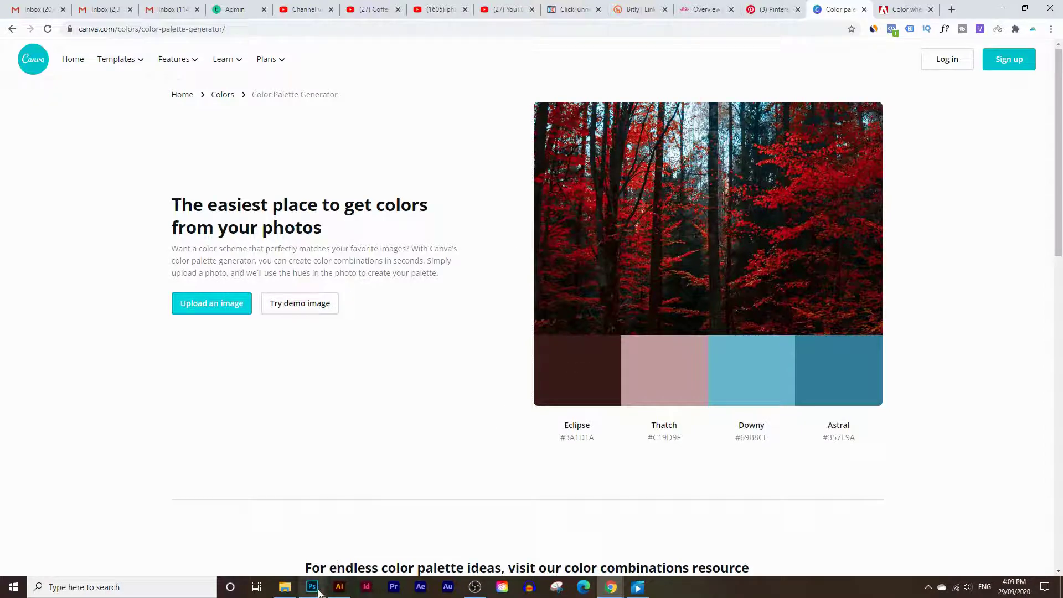
pyautogui.click(312, 587)
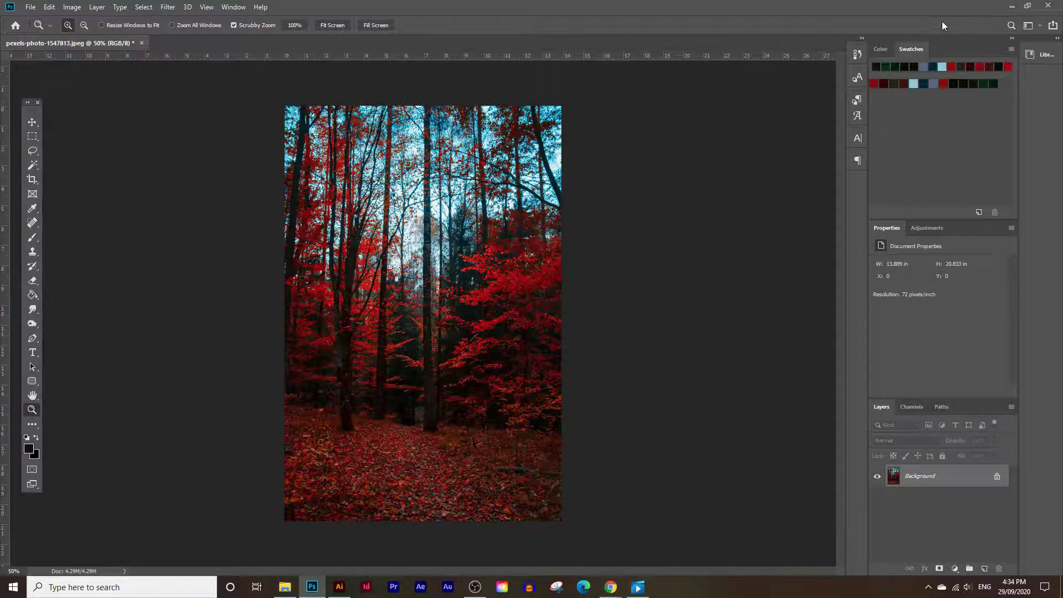
# Open the Swatches Preset Manager listing the thirteen saved red, teal and dark green swatches
pyautogui.click(233, 7)
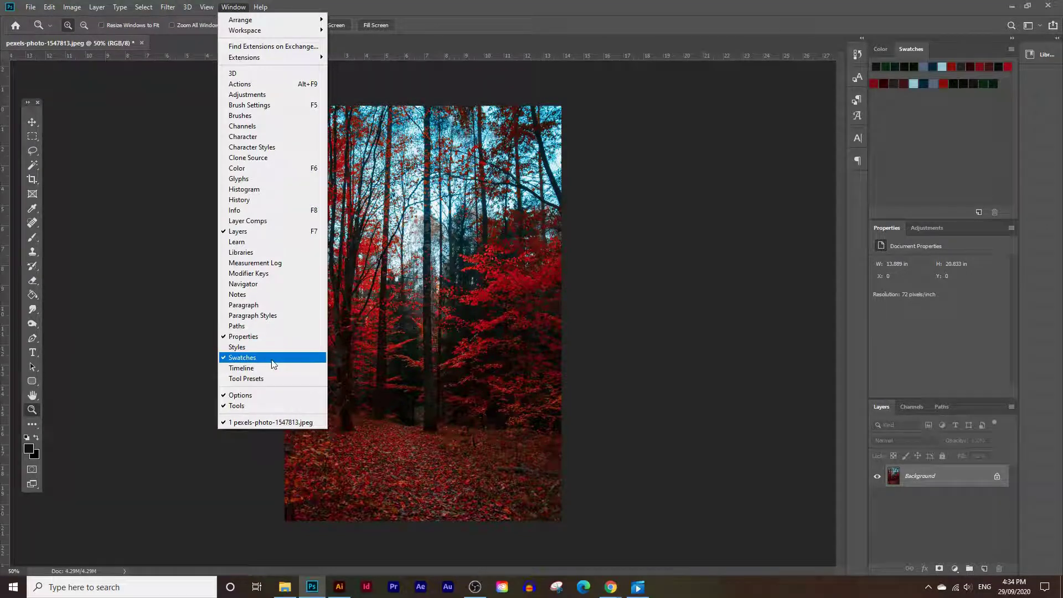
pyautogui.click(953, 532)
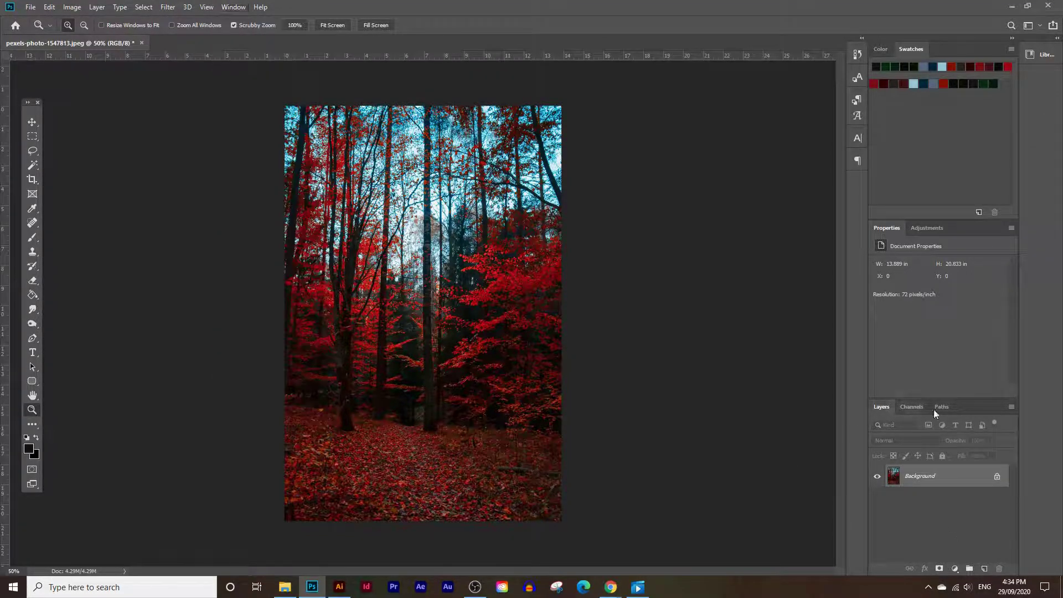
pyautogui.click(226, 9)
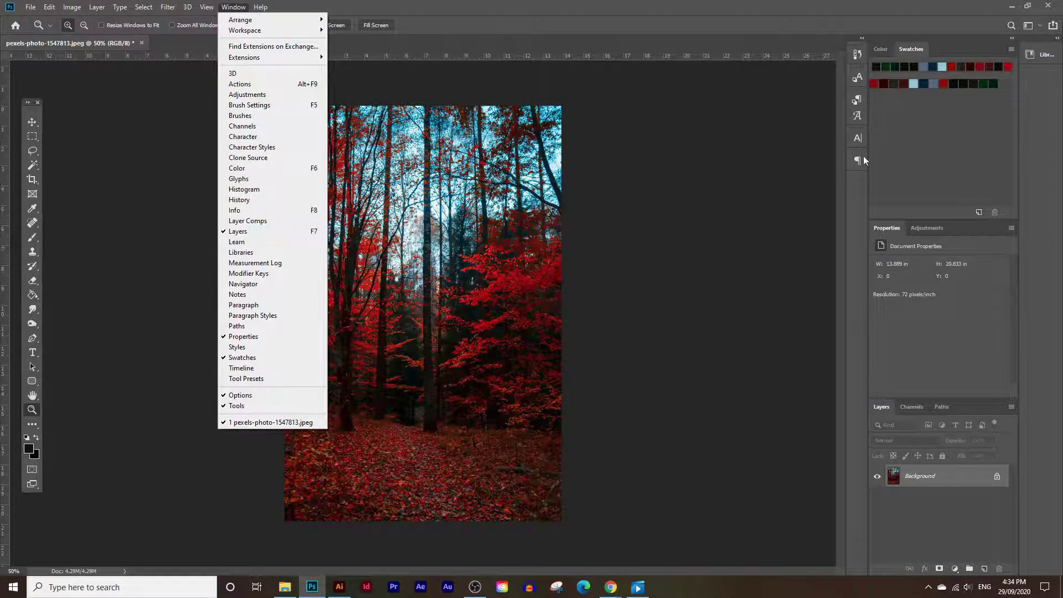
pyautogui.click(904, 142)
pyautogui.click(904, 142)
pyautogui.click(642, 203)
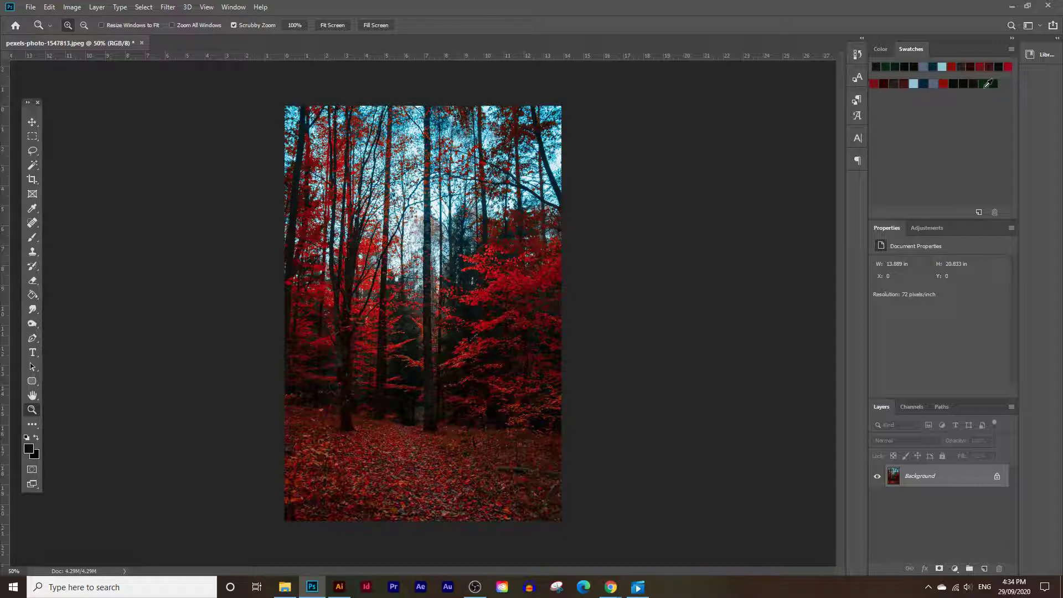
pyautogui.click(1011, 50)
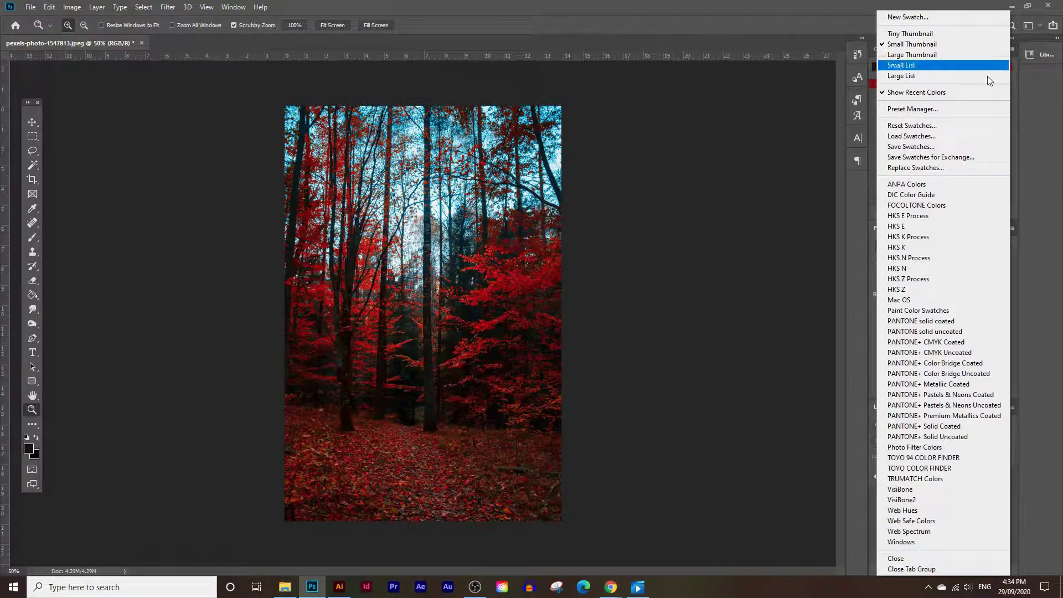
pyautogui.click(933, 111)
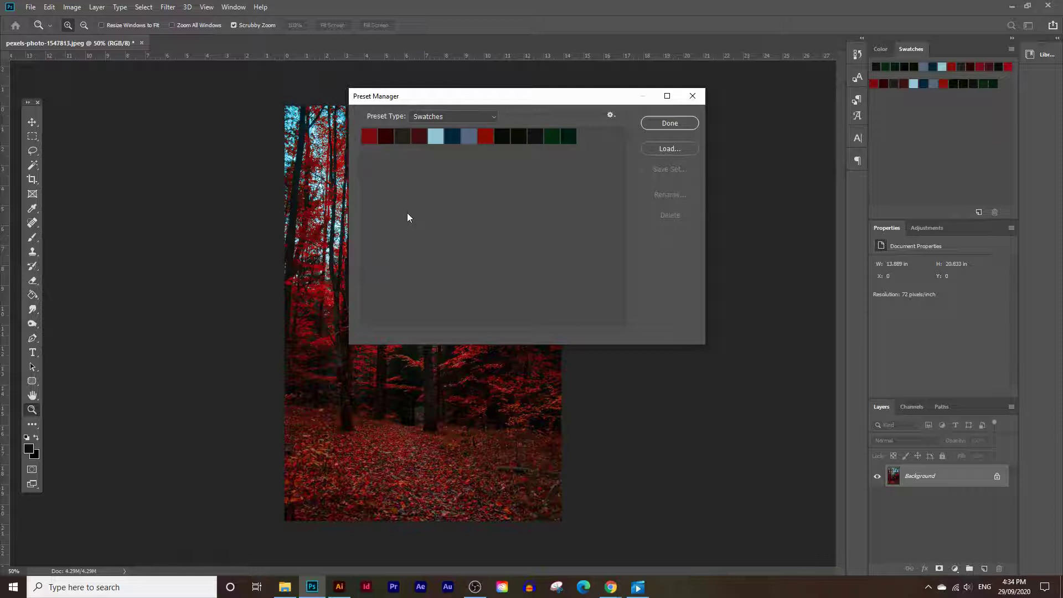
# Select all thirteen swatches in the Preset Manager, delete them and close with Done
pyautogui.click(370, 139)
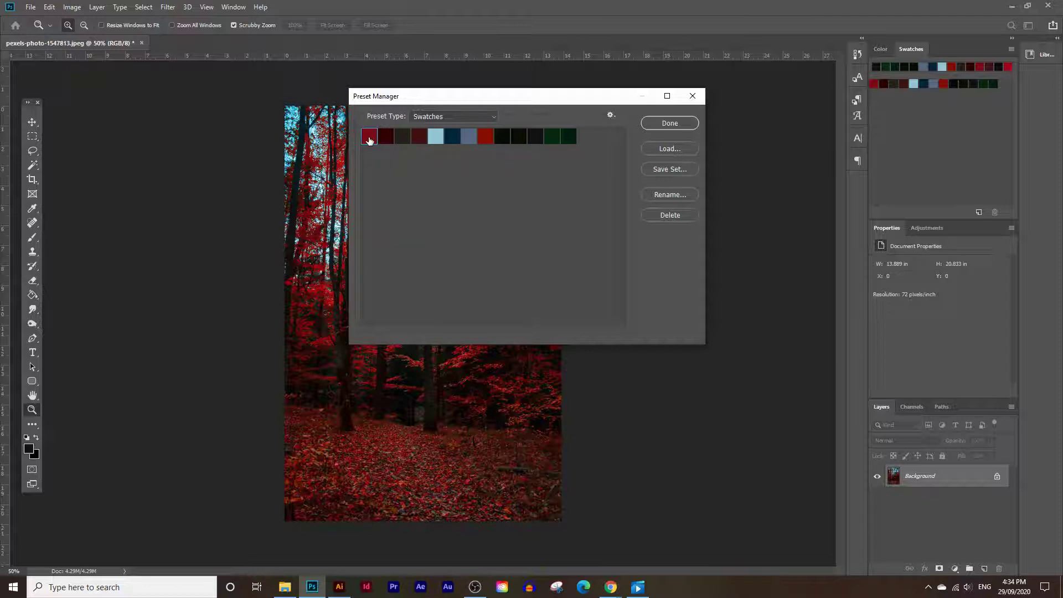
pyautogui.keyDown('shift'); pyautogui.click(570, 139); pyautogui.keyUp('shift')
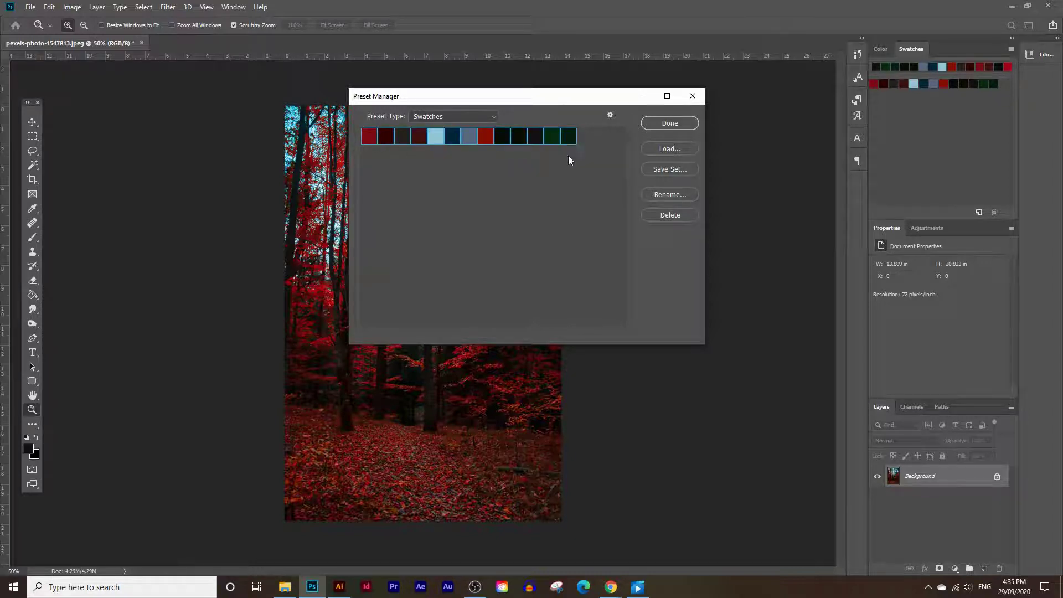
pyautogui.click(677, 215)
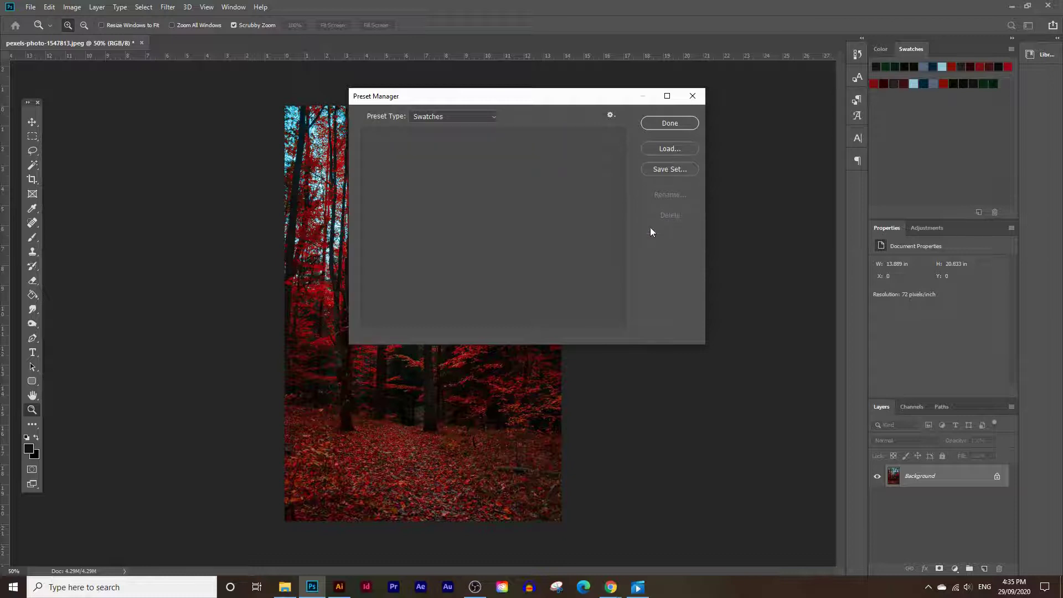
pyautogui.click(645, 124)
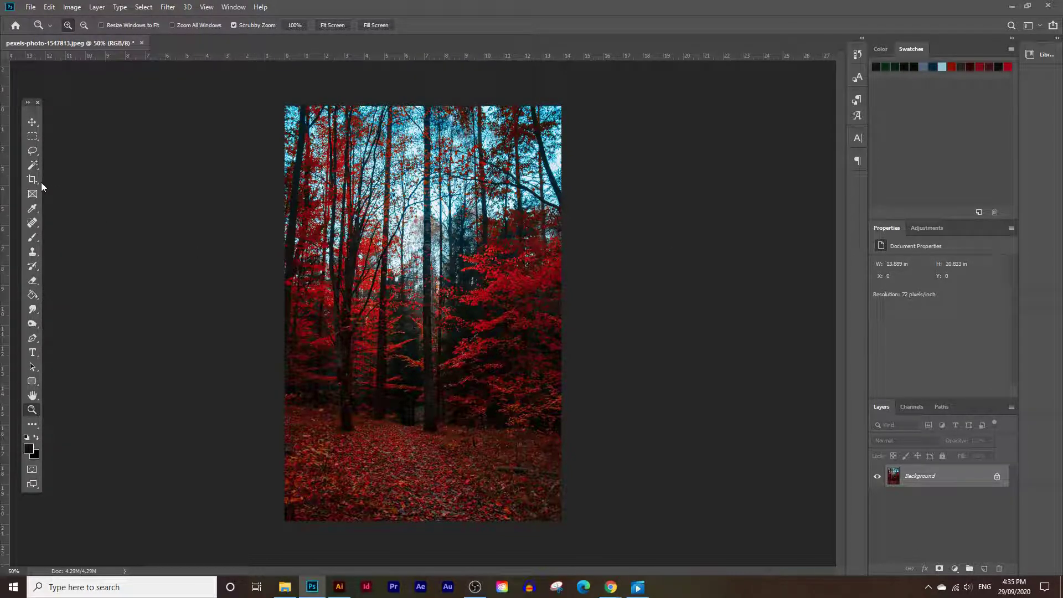
# Sample a red from the foliage and duplicate Background into Background copy
pyautogui.click(31, 209)
pyautogui.moveTo(515, 276)
pyautogui.mouseDown()
pyautogui.moveTo(475, 308)
pyautogui.moveTo(510, 317)
pyautogui.moveTo(508, 284)
pyautogui.moveTo(525, 278)
pyautogui.moveTo(499, 266)
pyautogui.mouseUp()
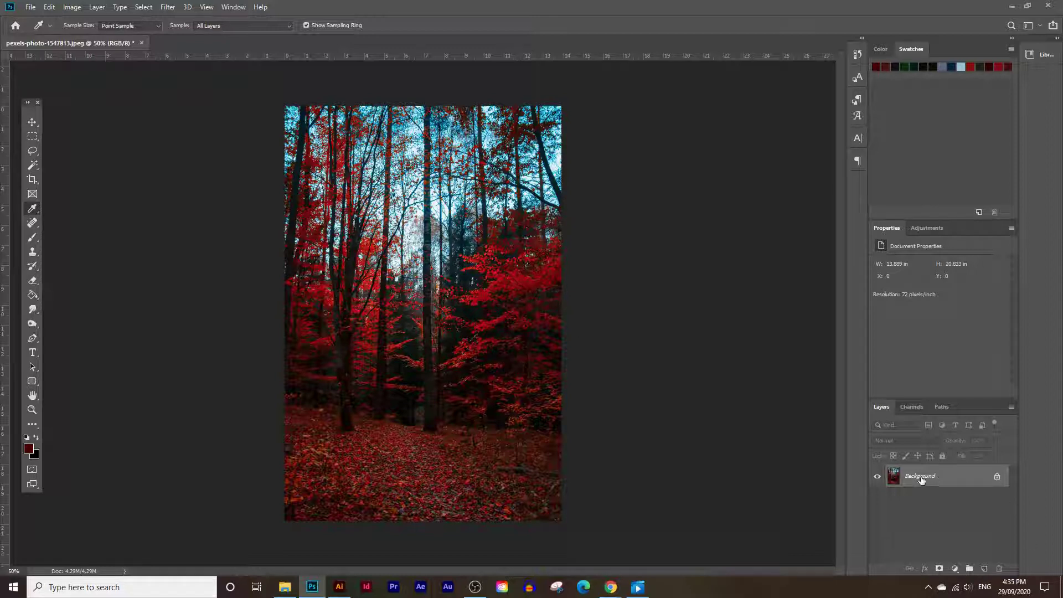
pyautogui.moveTo(936, 478); pyautogui.dragTo(985, 567)
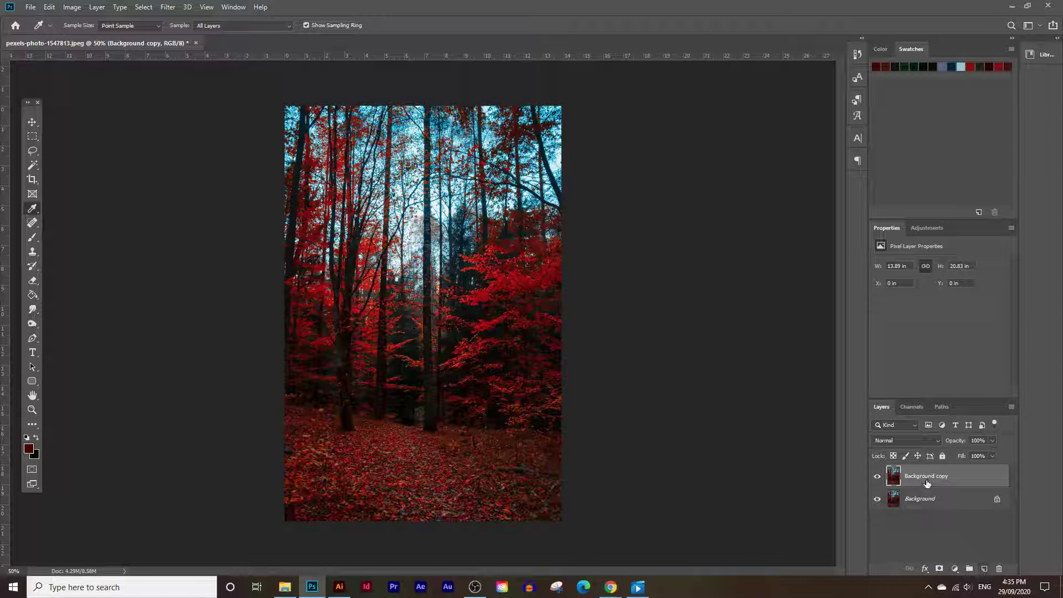
# Apply Pixelate > Crystallize to Background copy at cell size 33
pyautogui.click(168, 7)
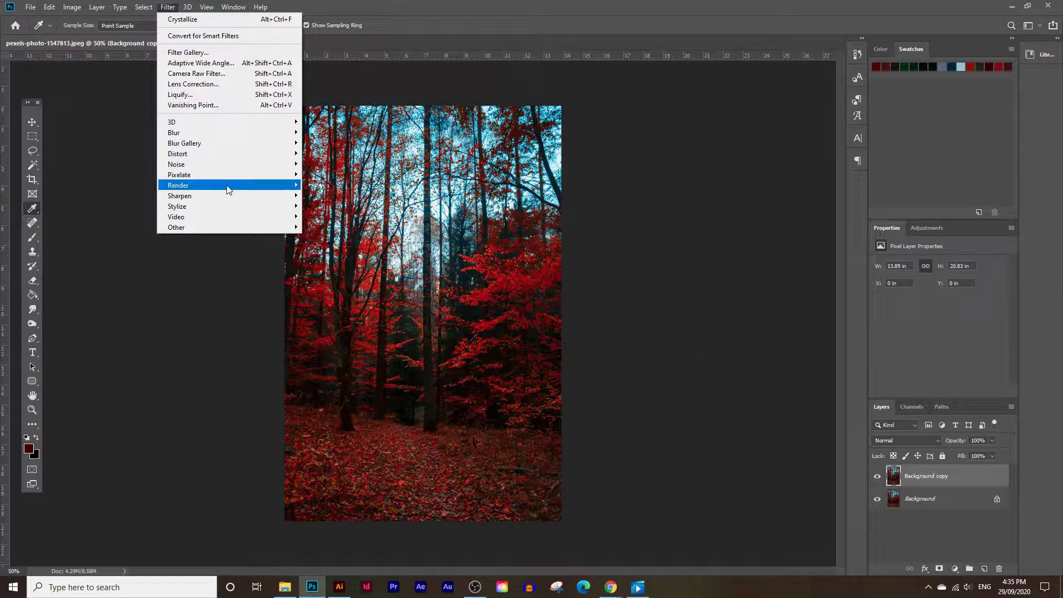
pyautogui.moveTo(244, 175)
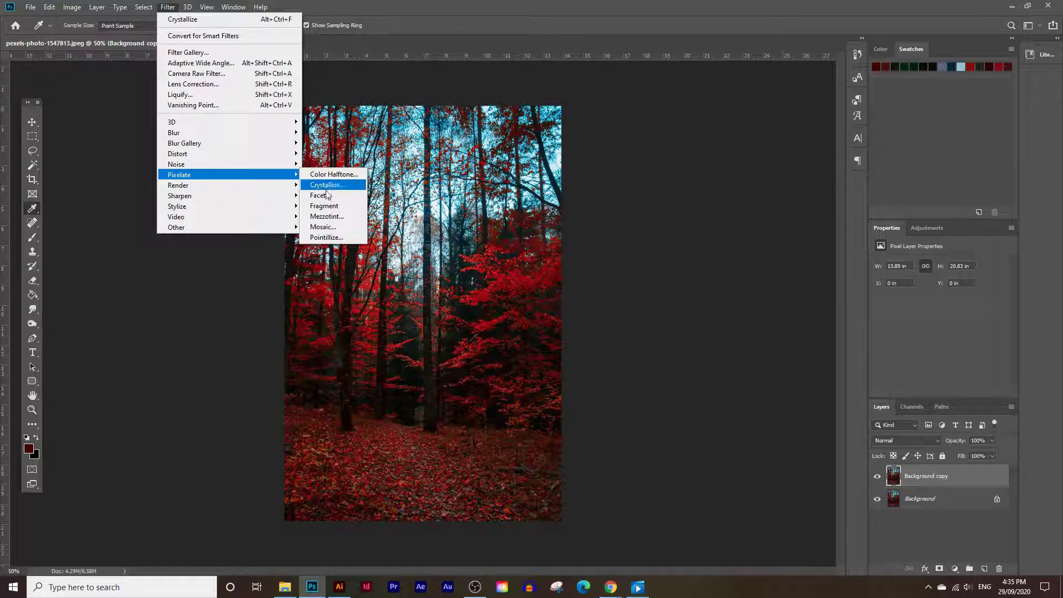
pyautogui.click(327, 185)
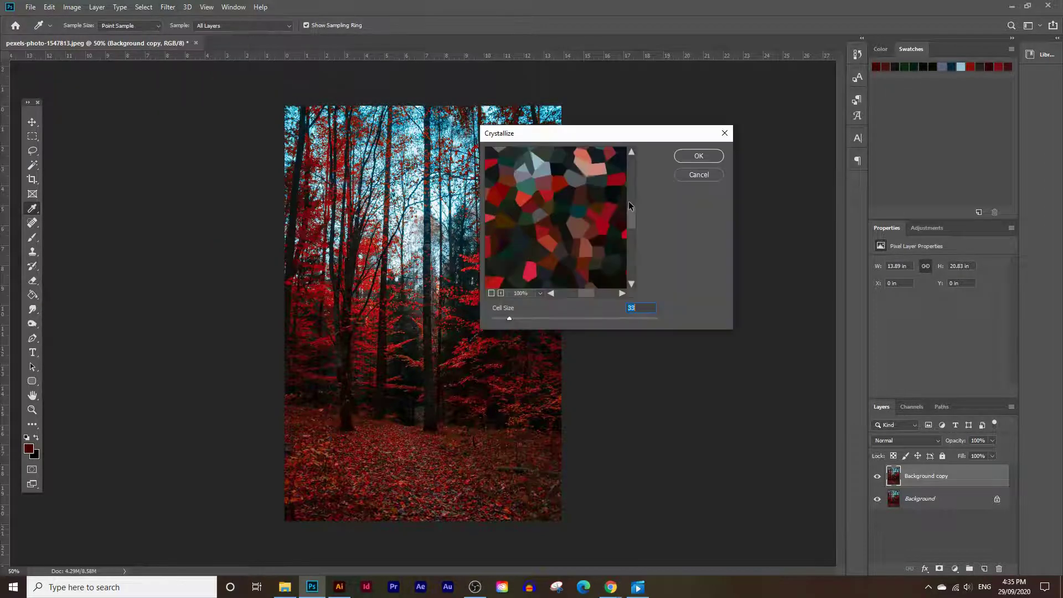
pyautogui.moveTo(544, 186); pyautogui.dragTo(586, 246)
pyautogui.moveTo(509, 170); pyautogui.dragTo(543, 166)
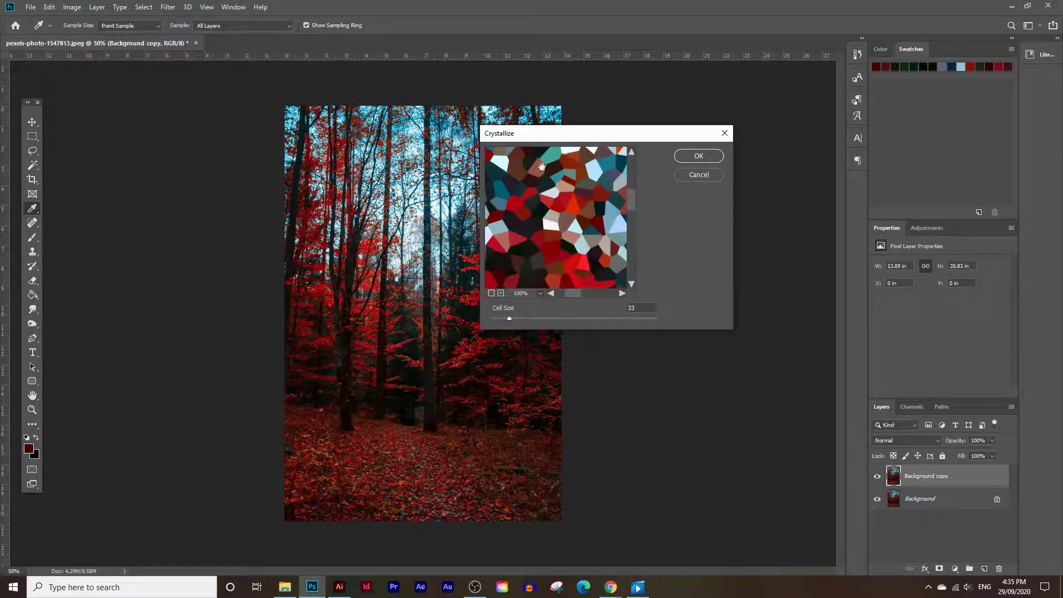
pyautogui.moveTo(564, 270)
pyautogui.mouseDown()
pyautogui.moveTo(576, 260)
pyautogui.moveTo(585, 270)
pyautogui.mouseUp()
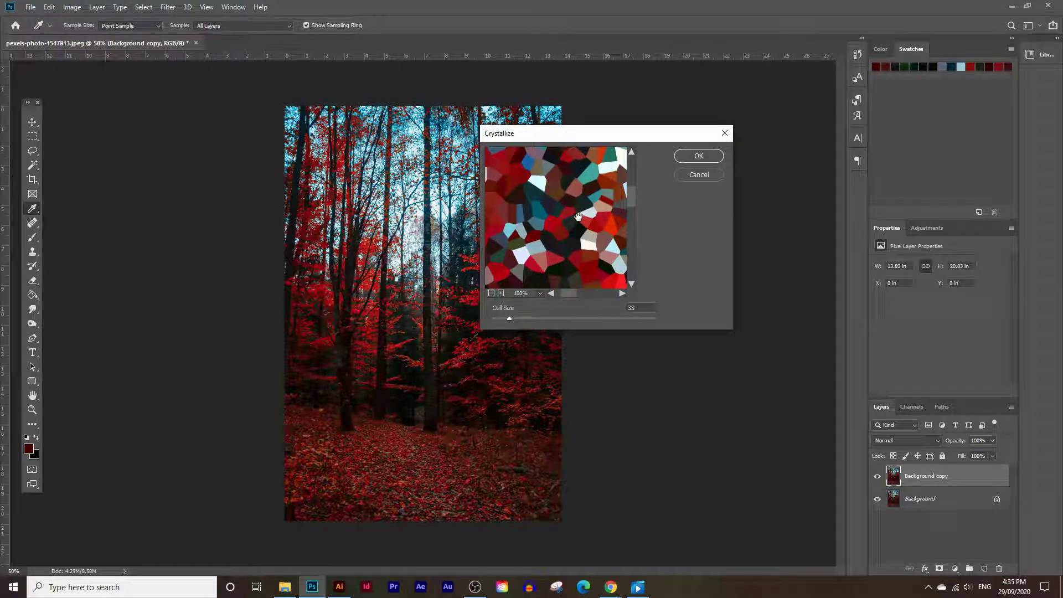
pyautogui.click(710, 160)
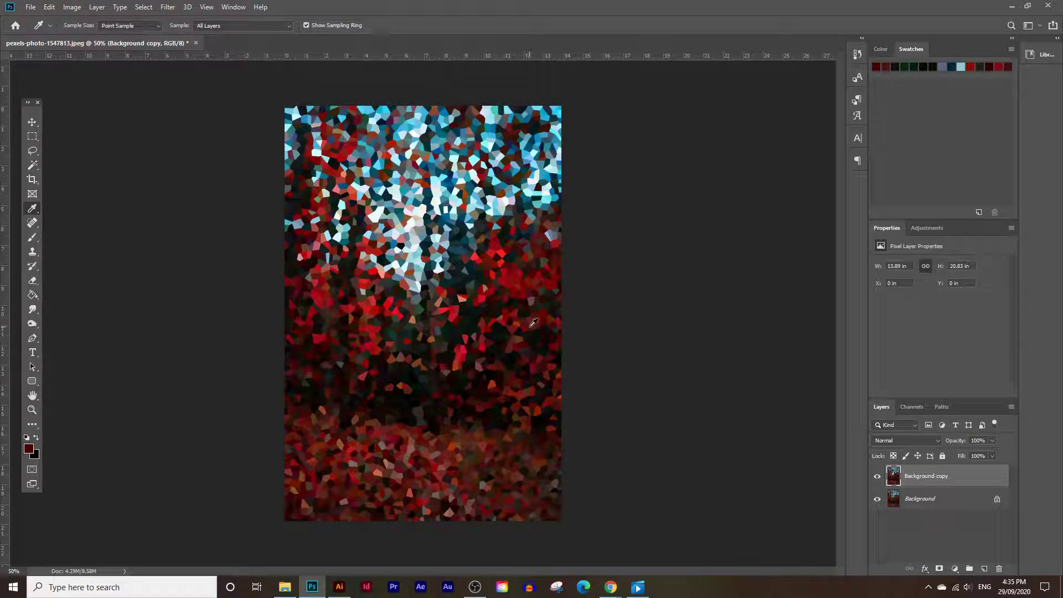
# Zoom to 200% and save a dark red sampled from a crystal cell as a new swatch
pyautogui.click(32, 410)
pyautogui.click(544, 291)
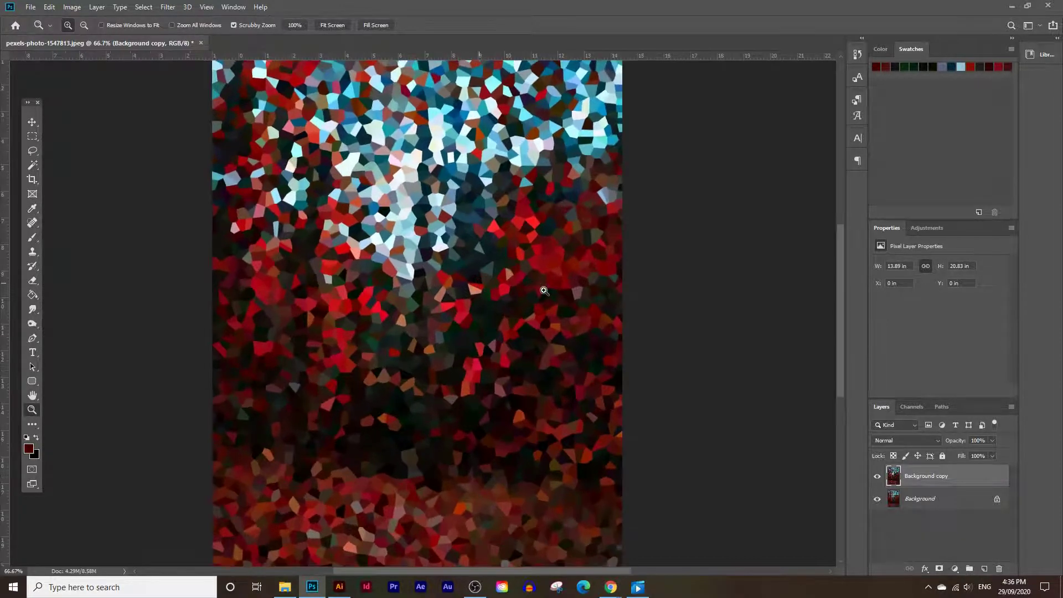
pyautogui.click(624, 309)
pyautogui.click(657, 308)
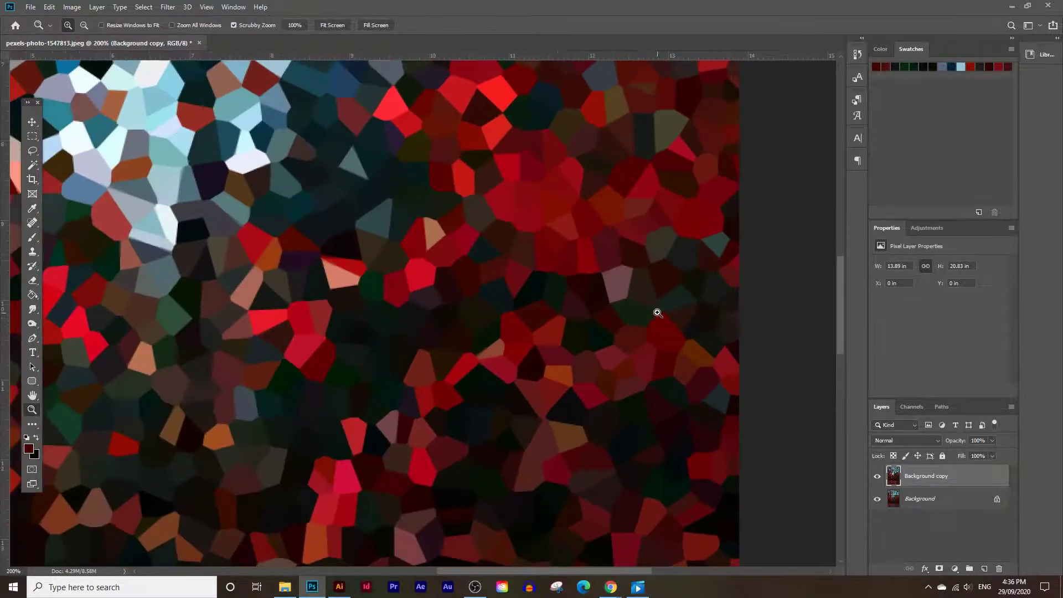
pyautogui.click(32, 208)
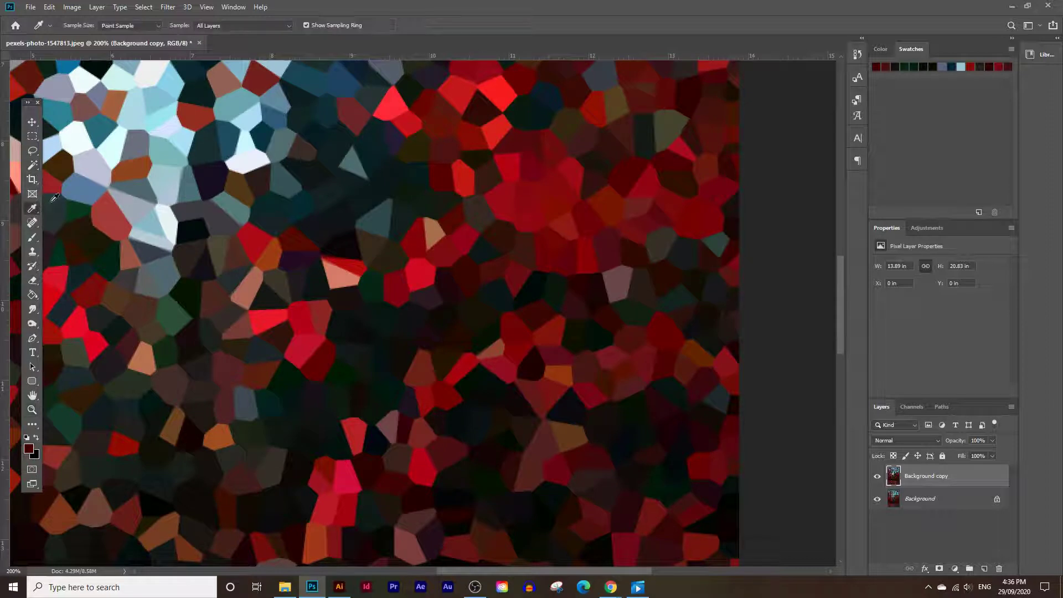
pyautogui.click(581, 280)
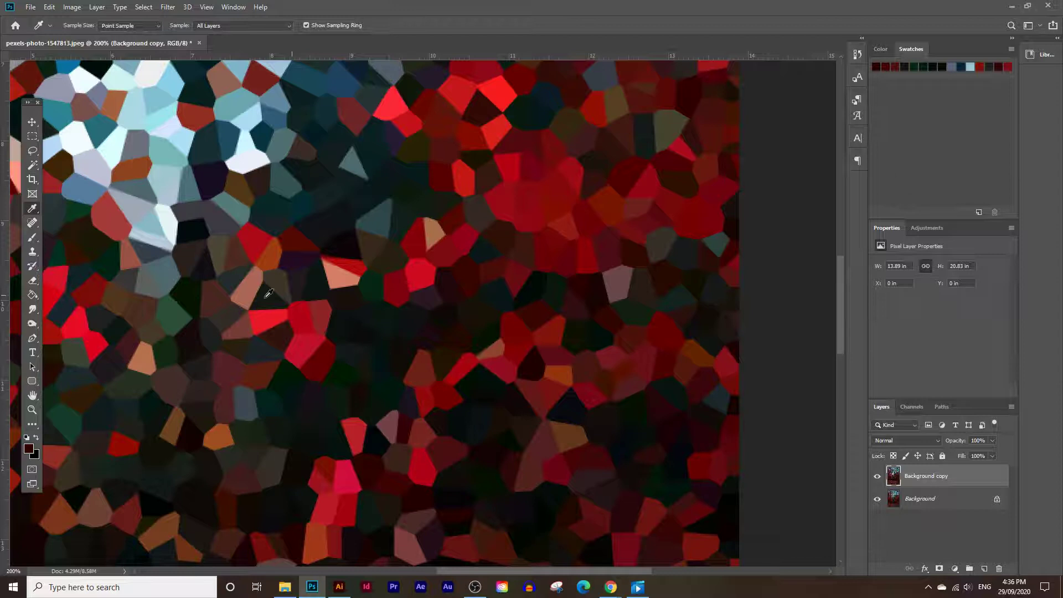
pyautogui.click(979, 214)
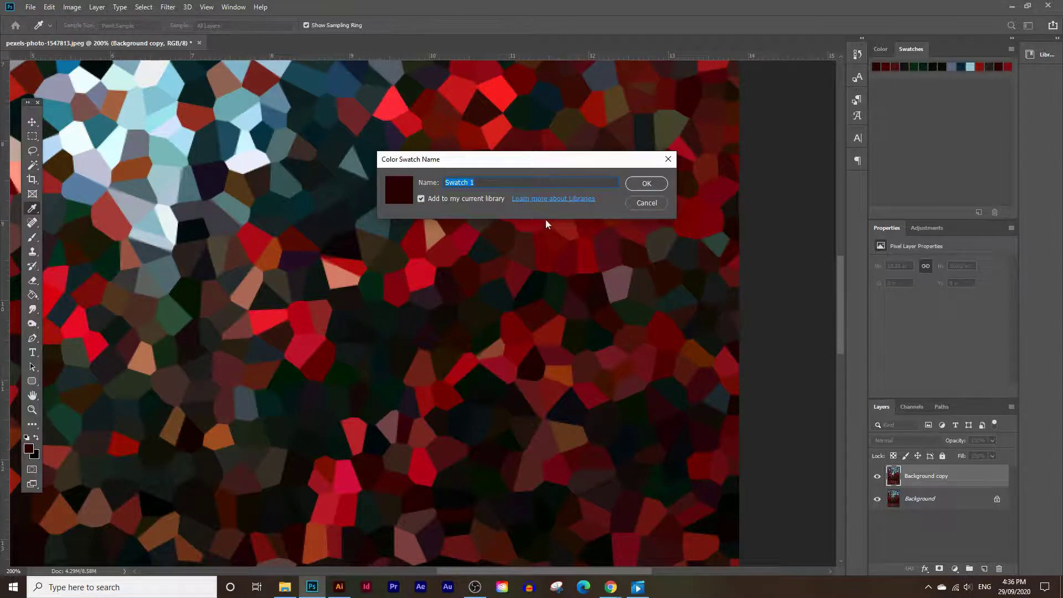
pyautogui.click(652, 186)
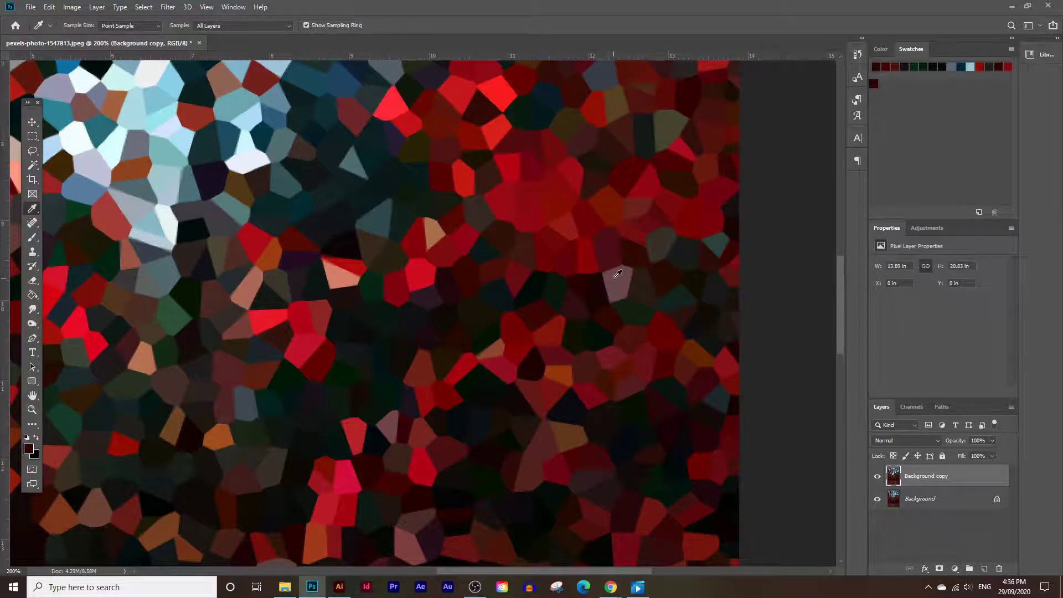
# Sample three more red and dark crystal colours and save each as a new swatch
pyautogui.click(585, 253)
pyautogui.click(978, 213)
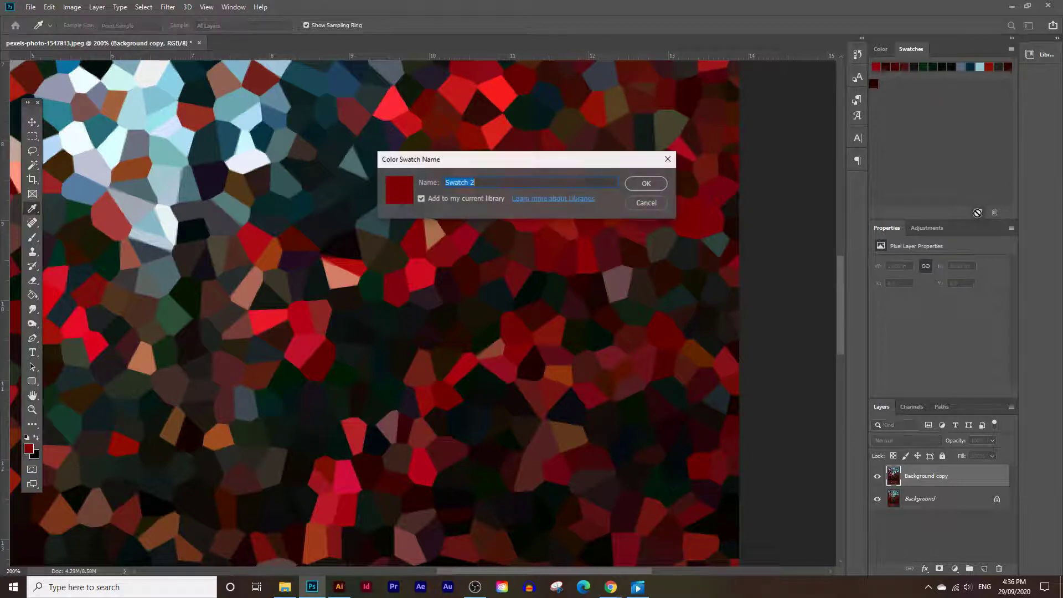
pyautogui.click(644, 186)
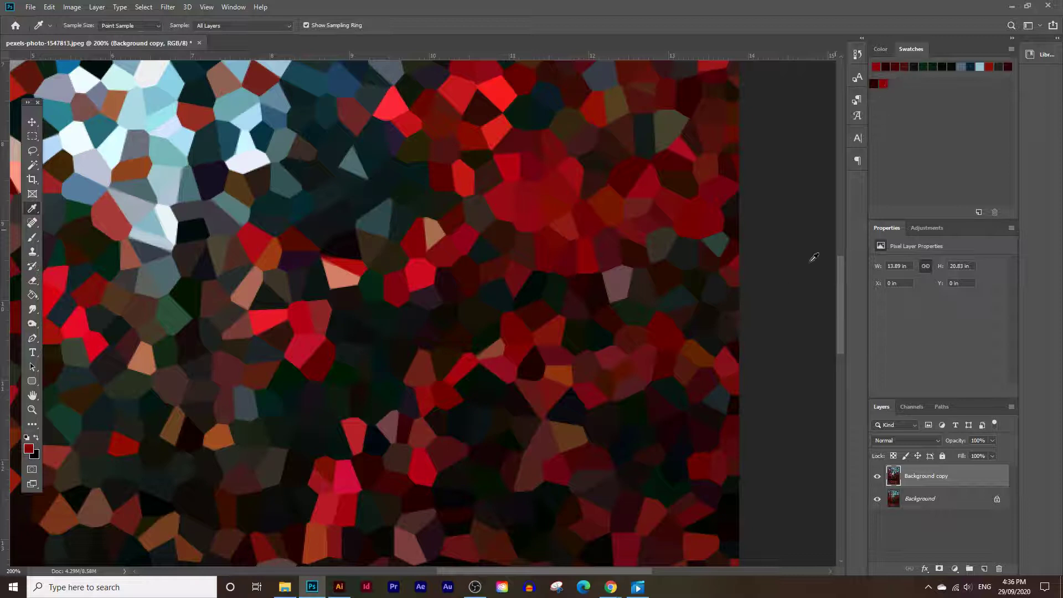
pyautogui.click(553, 330)
pyautogui.click(990, 206)
pyautogui.click(646, 183)
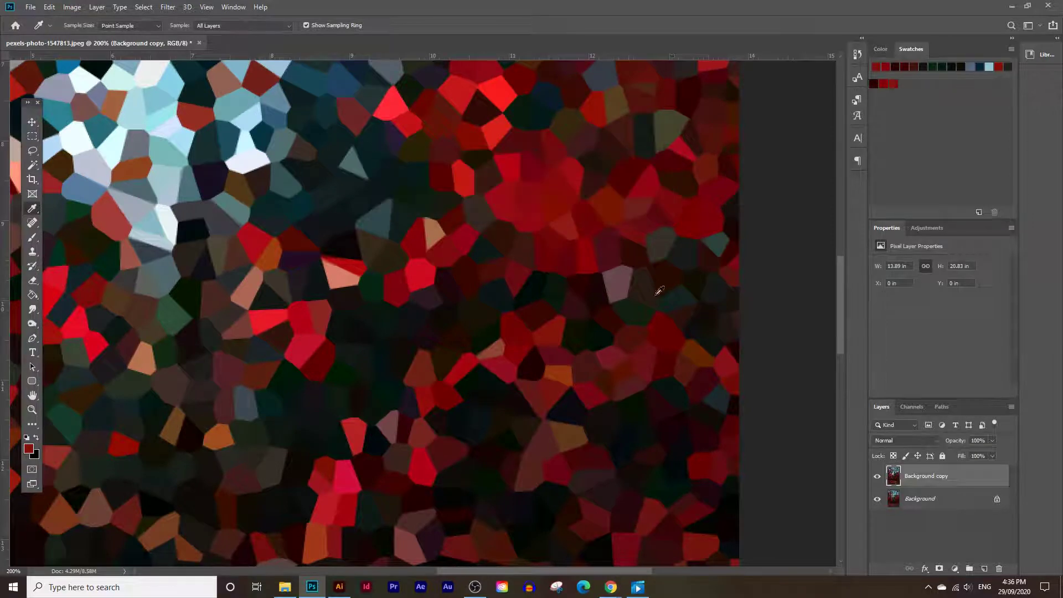
pyautogui.click(580, 304)
pyautogui.click(979, 213)
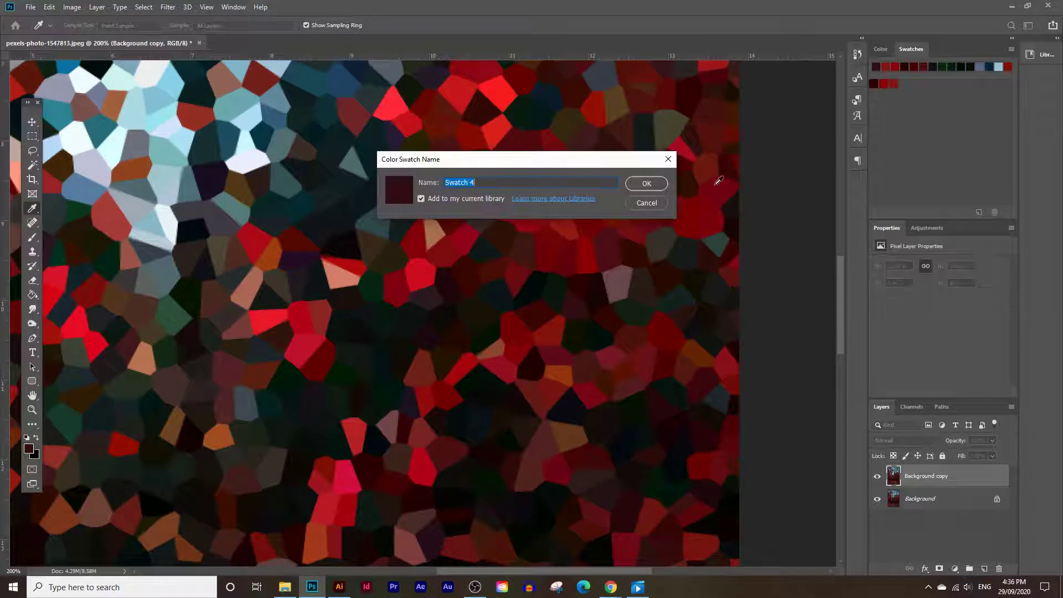
pyautogui.click(646, 184)
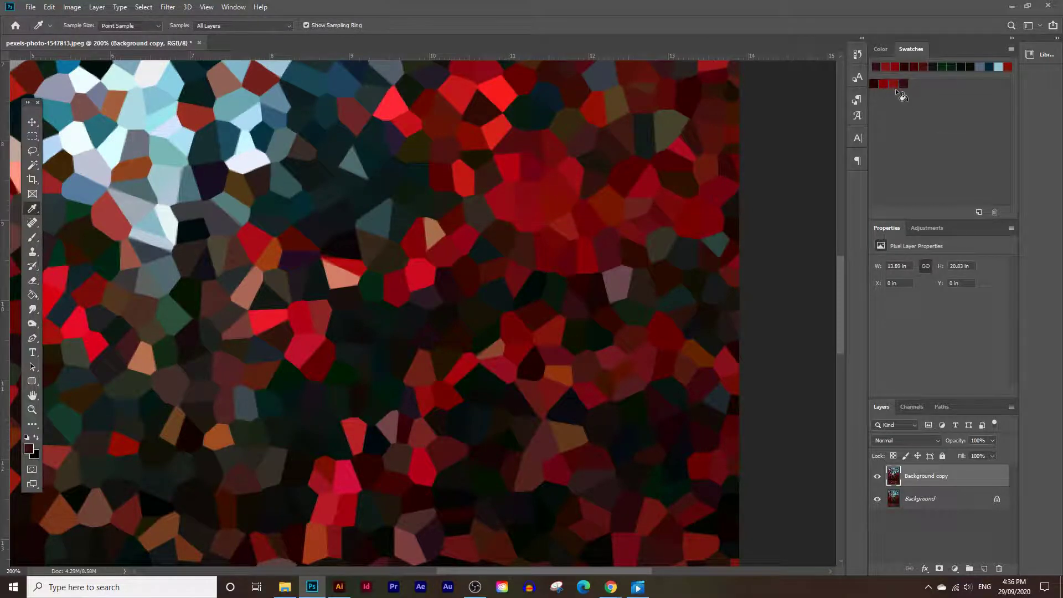
# On a new layer, fill a 0.88-inch square selection with dark red
pyautogui.click(985, 569)
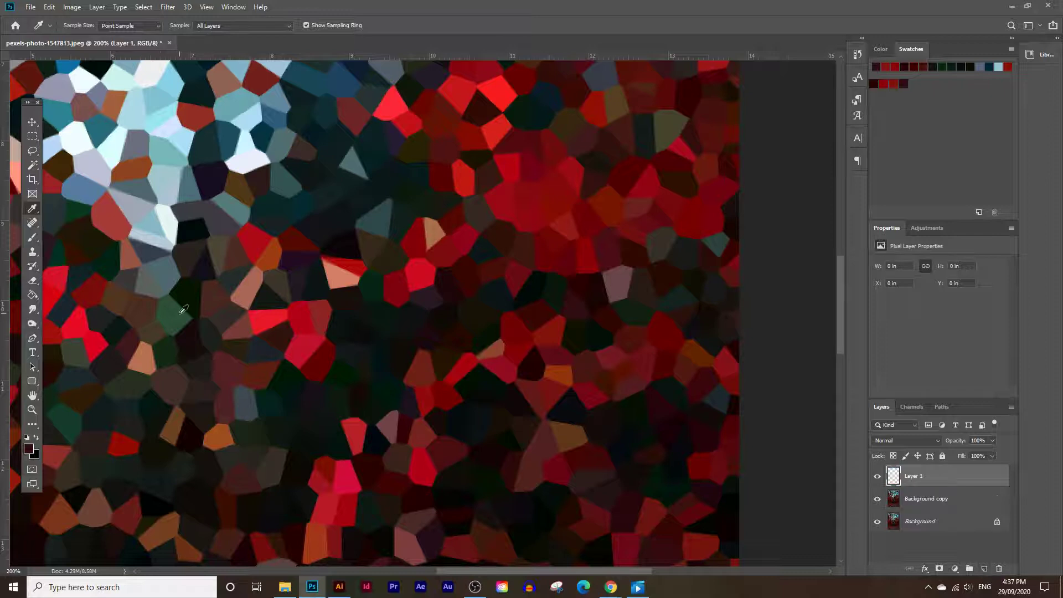
pyautogui.click(32, 135)
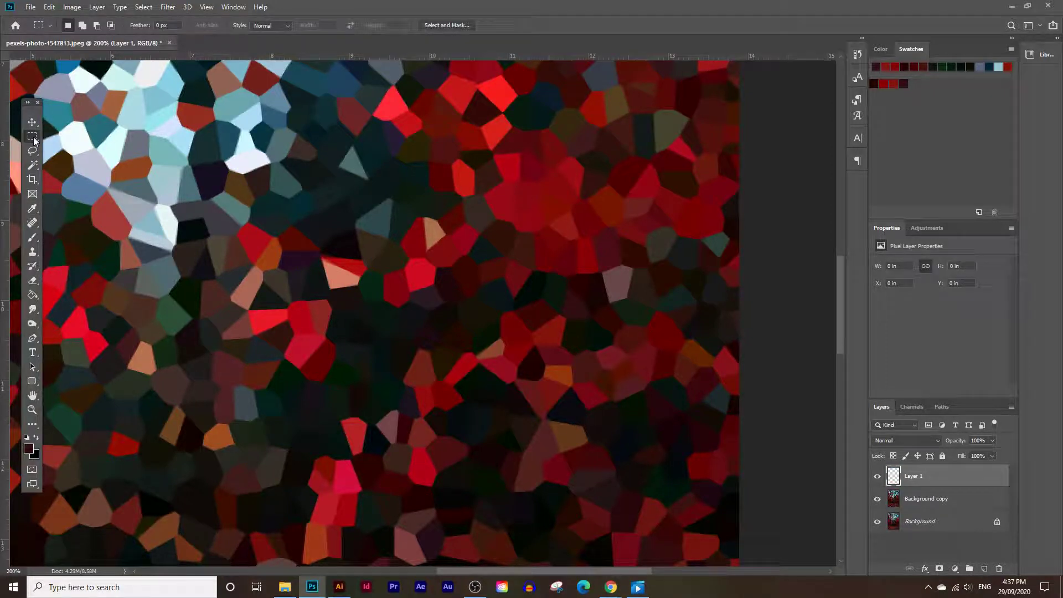
pyautogui.moveTo(442, 224); pyautogui.dragTo(512, 294)
pyautogui.click(32, 208)
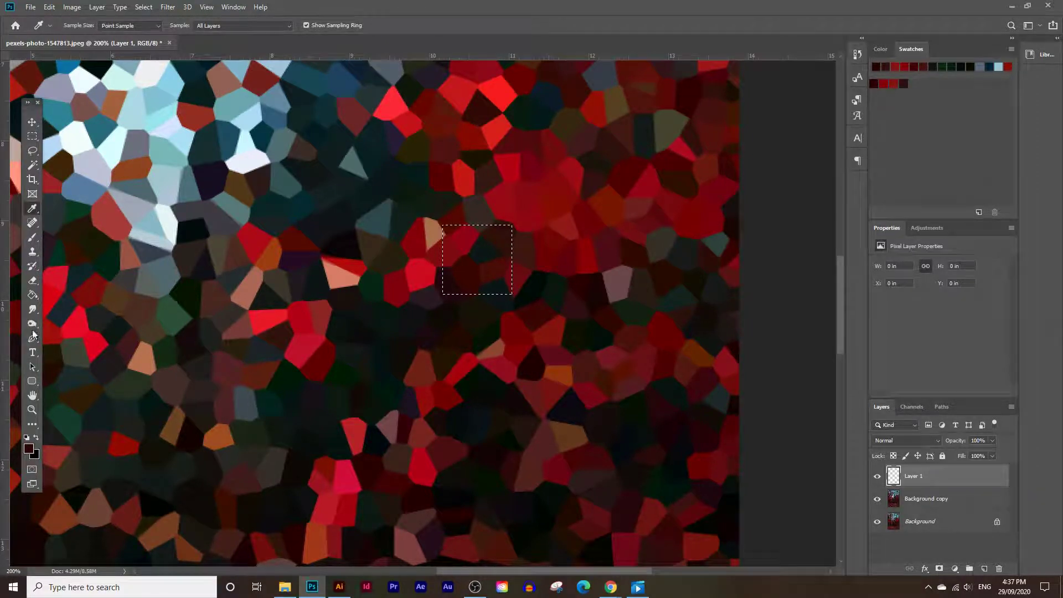
pyautogui.click(32, 294)
pyautogui.click(457, 256)
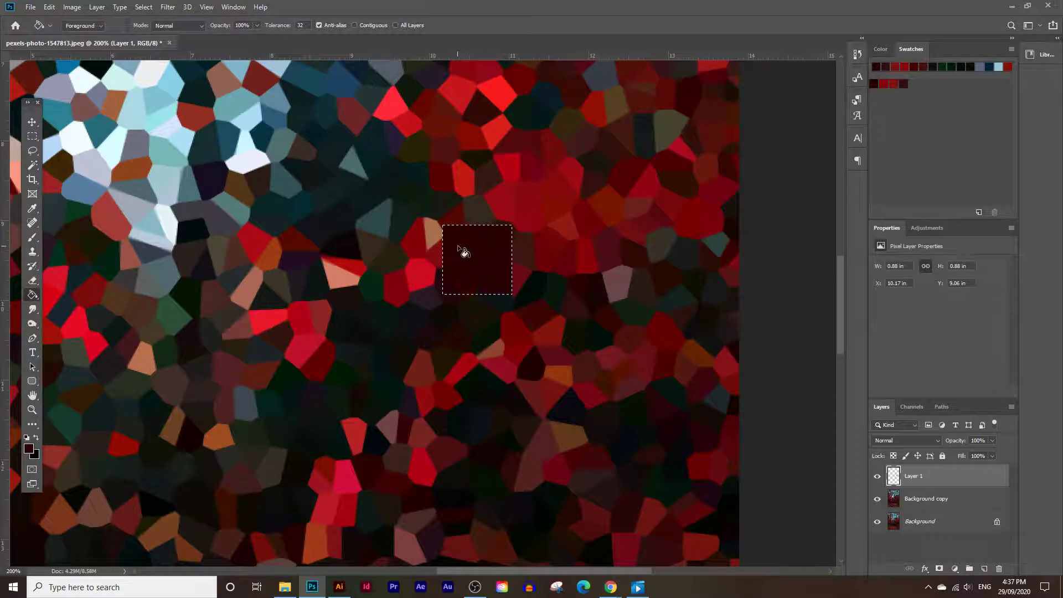
pyautogui.hotkey('ctrl', 'd')
# Duplicate the square, move the copy below the first and refill it with a saved red
pyautogui.moveTo(949, 484); pyautogui.dragTo(984, 568)
pyautogui.click(32, 122)
pyautogui.moveTo(479, 272)
pyautogui.mouseDown()
pyautogui.moveTo(492, 346)
pyautogui.moveTo(489, 337)
pyautogui.mouseUp()
pyautogui.keyDown('ctrl'); pyautogui.click(894, 476); pyautogui.keyUp('ctrl')
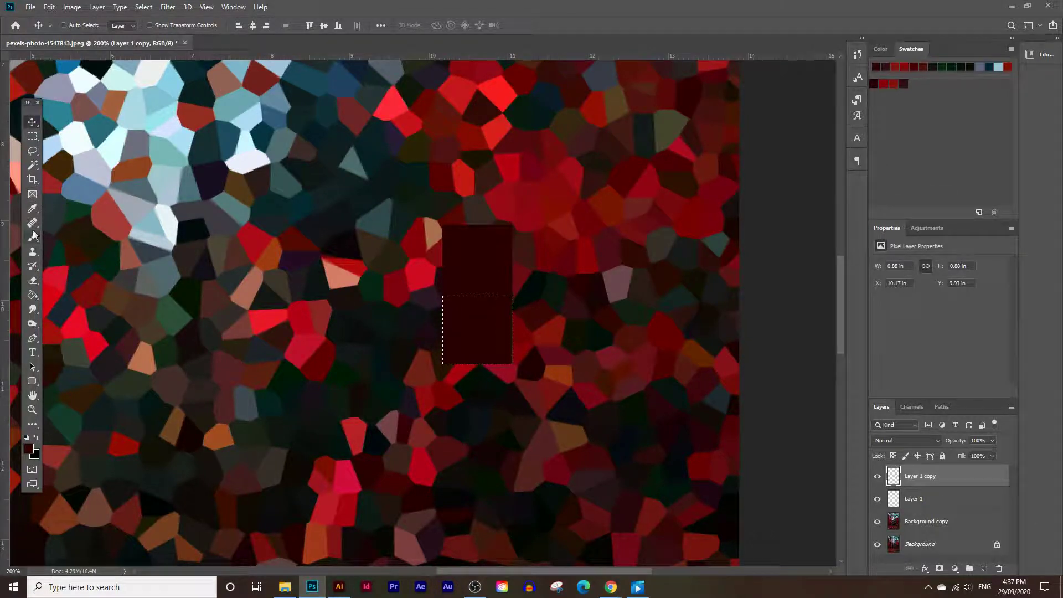
pyautogui.click(32, 208)
pyautogui.click(885, 82)
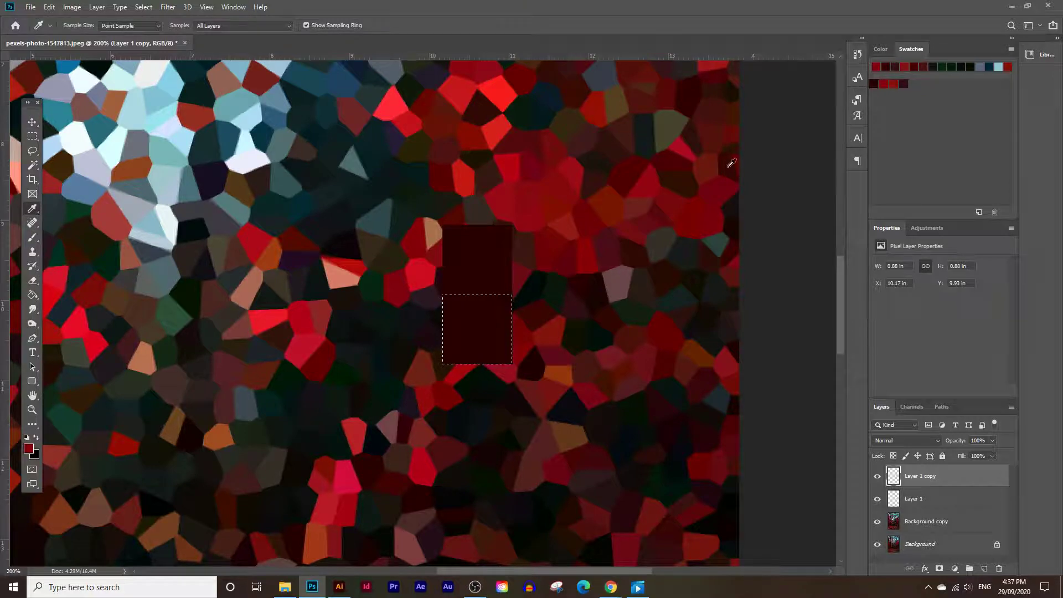
pyautogui.click(33, 295)
pyautogui.click(478, 326)
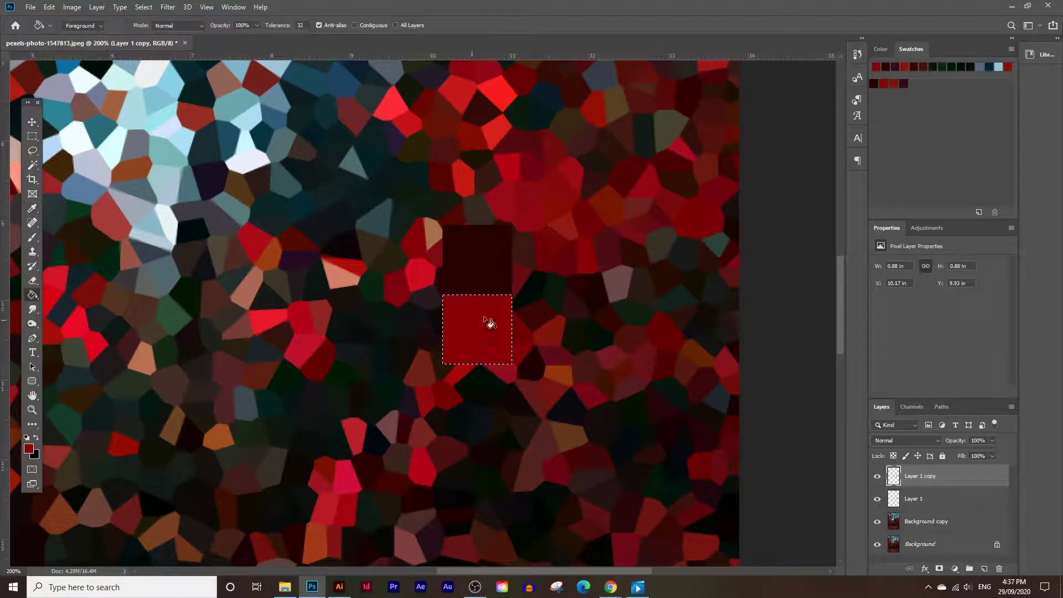
pyautogui.hotkey('ctrl', 'd')
# Duplicate the red square and place the copy just to its right
pyautogui.click(32, 122)
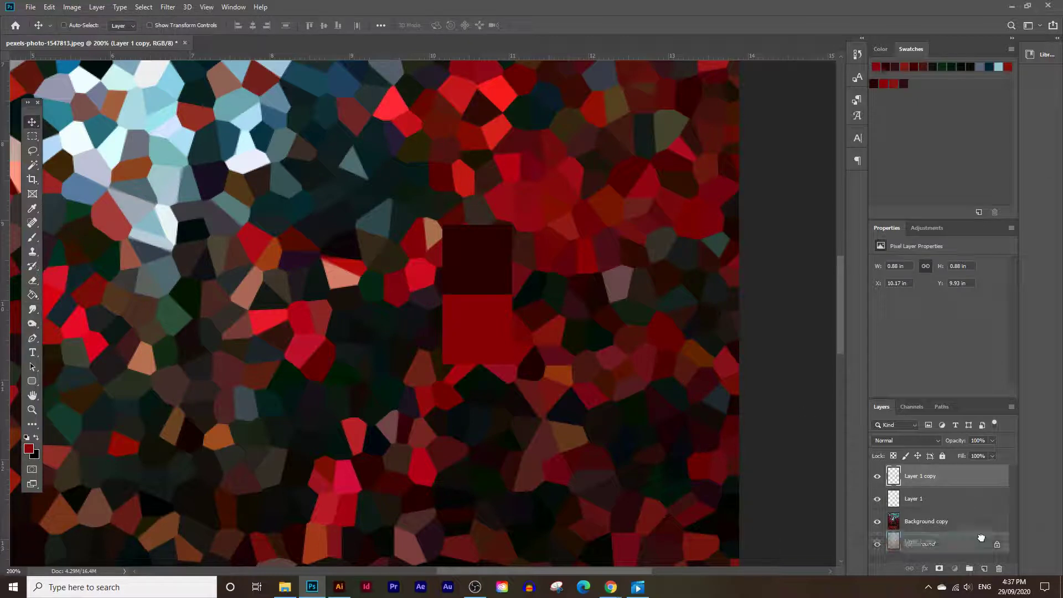
pyautogui.moveTo(480, 340); pyautogui.dragTo(506, 323)
pyautogui.moveTo(940, 486); pyautogui.dragTo(983, 568)
pyautogui.moveTo(546, 326)
pyautogui.mouseDown()
pyautogui.moveTo(557, 336)
pyautogui.moveTo(524, 316)
pyautogui.moveTo(569, 315)
pyautogui.moveTo(552, 314)
pyautogui.mouseUp()
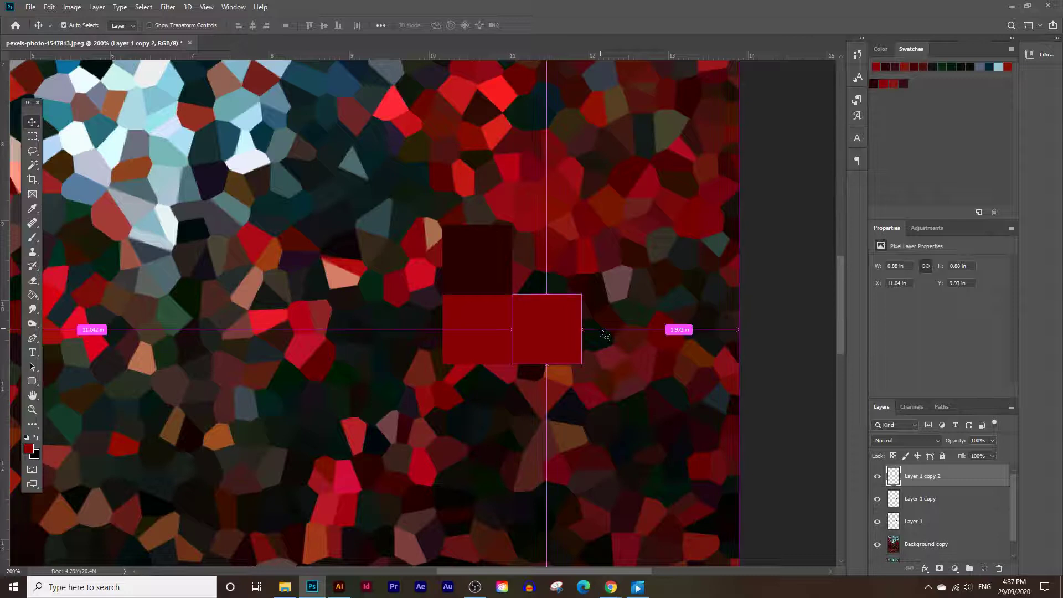
# Stretch the right-hand square to 200% height, making it 0.88 × 1.75 inches
pyautogui.hotkey('ctrl', 't')
pyautogui.moveTo(550, 294); pyautogui.dragTo(528, 226)
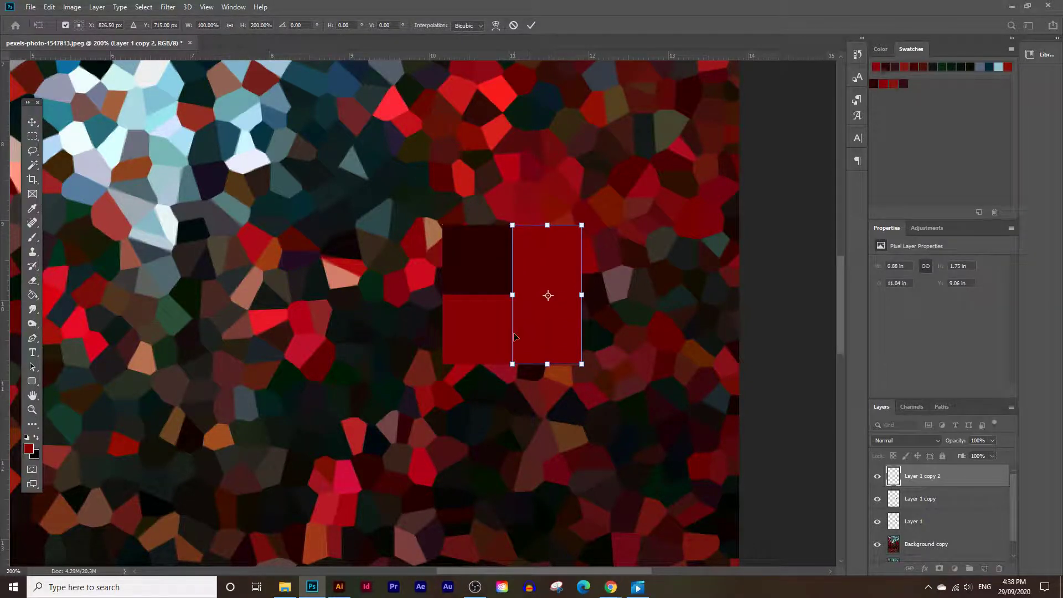
pyautogui.press('Return')
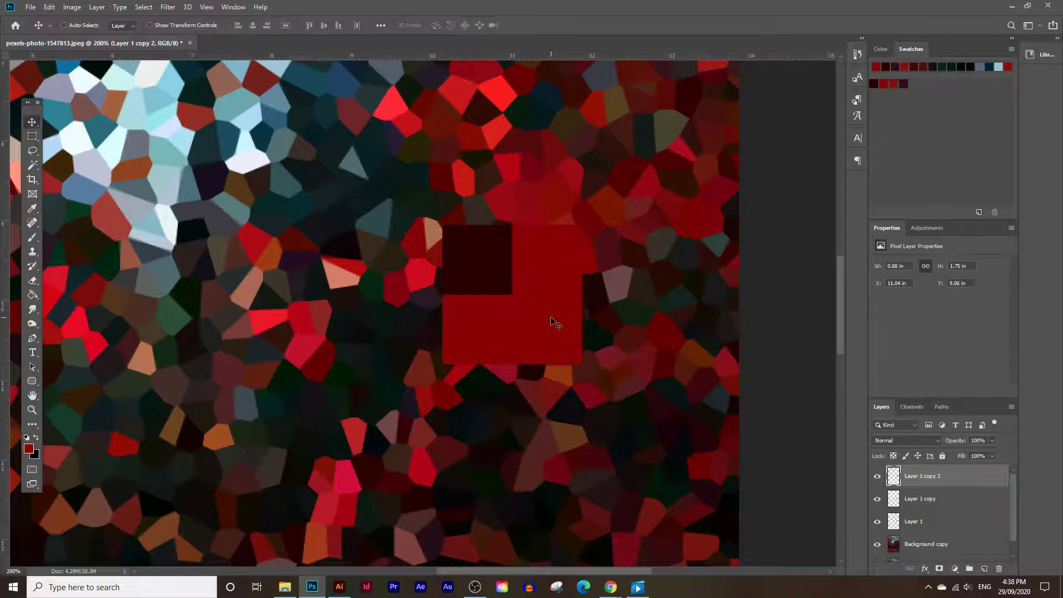
# Refill the tall rectangle on Layer 1 copy 2 with a dark maroon sampled from the image
pyautogui.keyDown('ctrl'); pyautogui.click(898, 478); pyautogui.keyUp('ctrl')
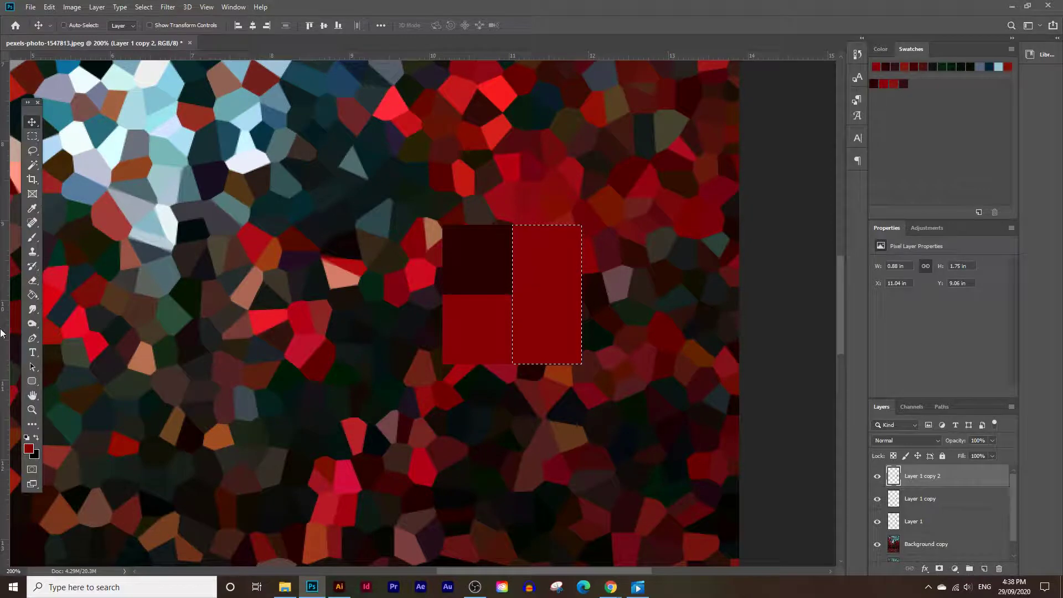
pyautogui.click(32, 208)
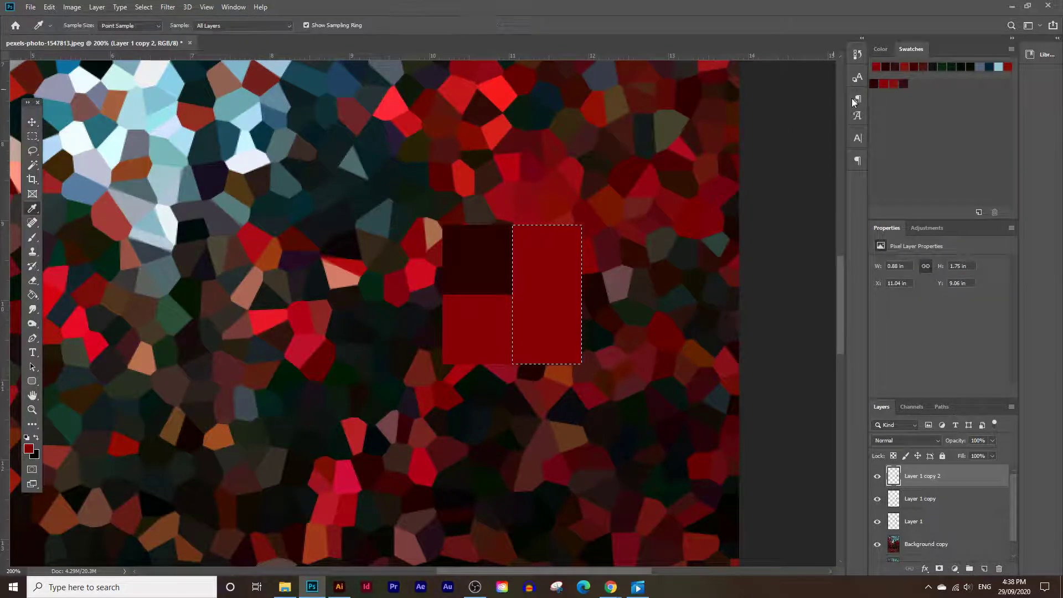
pyautogui.click(136, 320)
pyautogui.click(33, 294)
pyautogui.click(553, 324)
pyautogui.hotkey('ctrl', 'd')
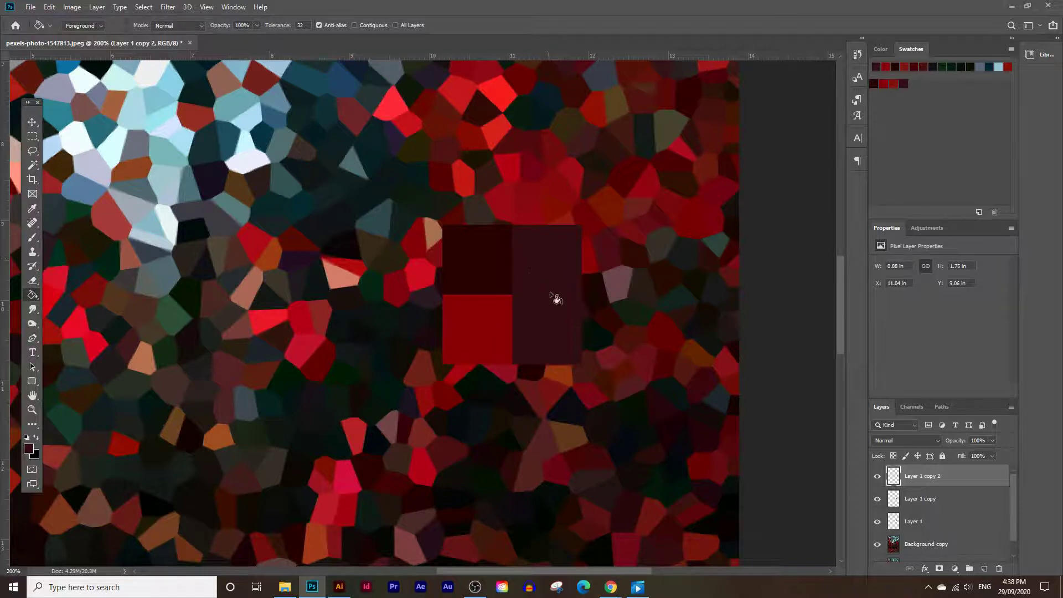
# Zoom out and hide the Background copy layer to reveal the original forest photo
pyautogui.click(33, 411)
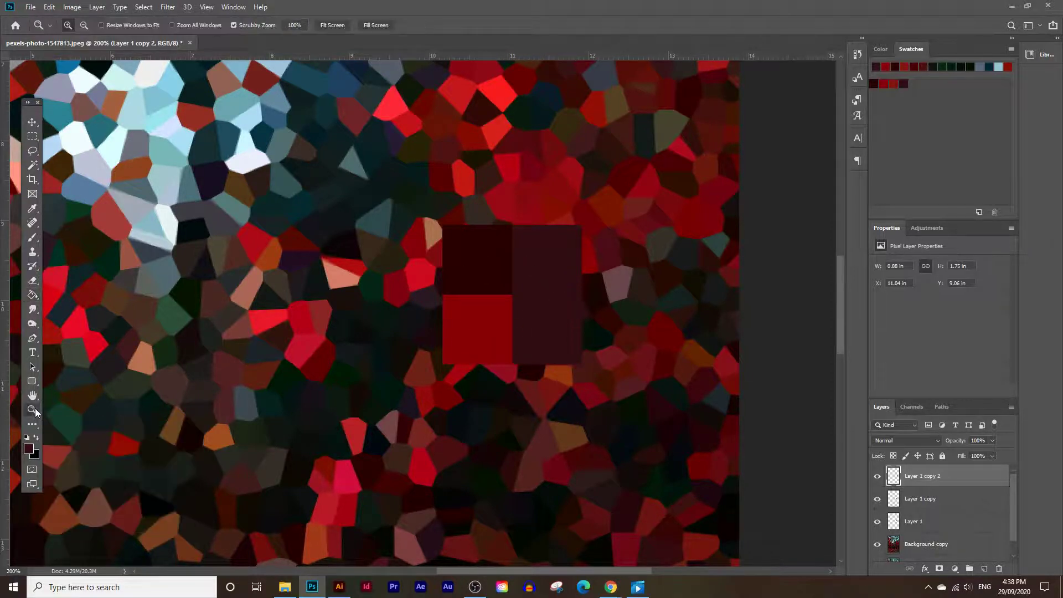
pyautogui.moveTo(479, 332); pyautogui.dragTo(379, 330)
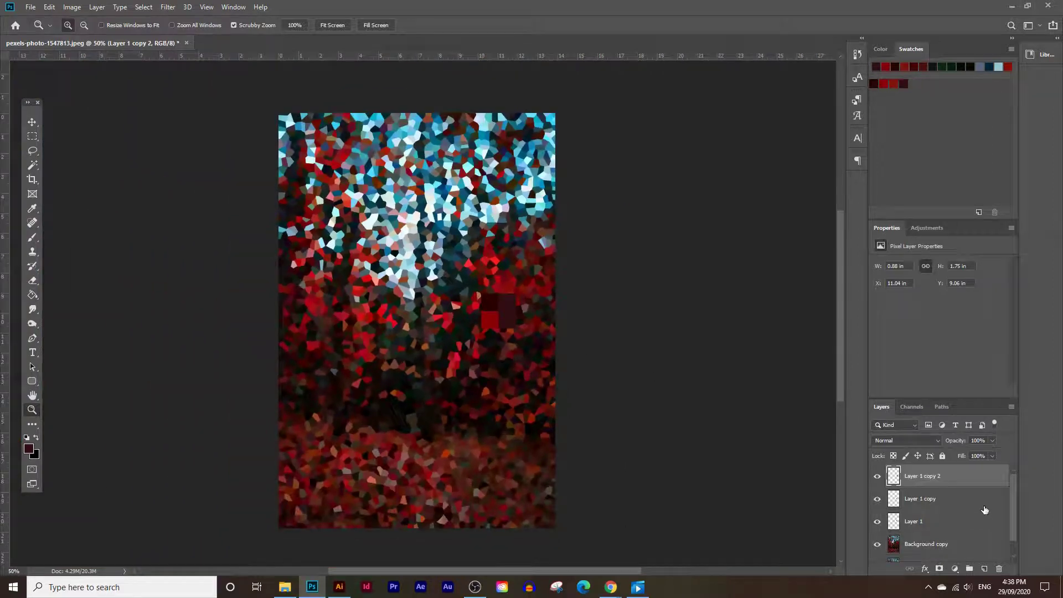
pyautogui.scroll(-1, 980, 508)
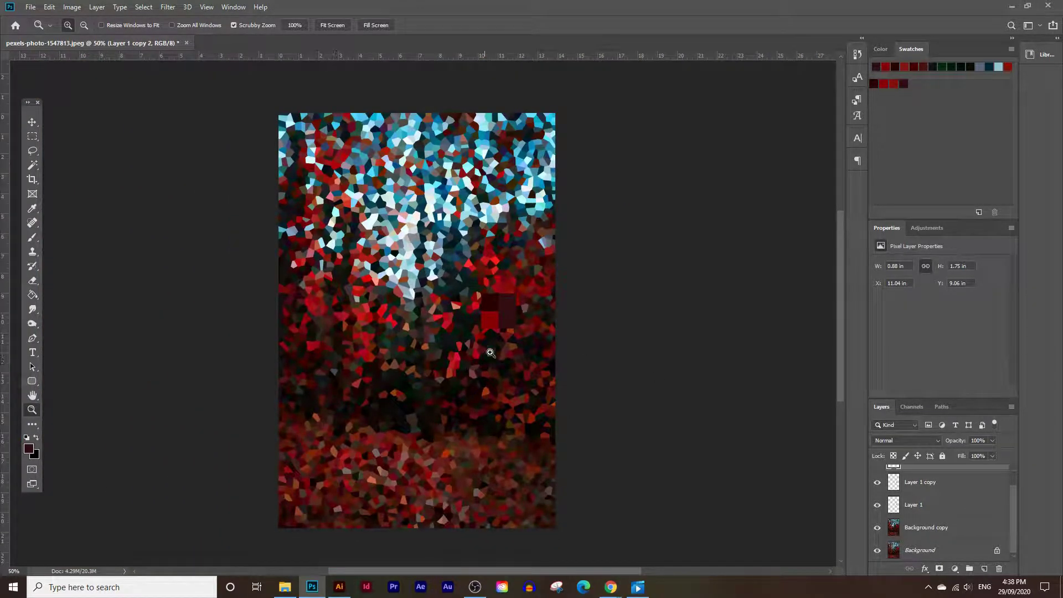
pyautogui.click(877, 528)
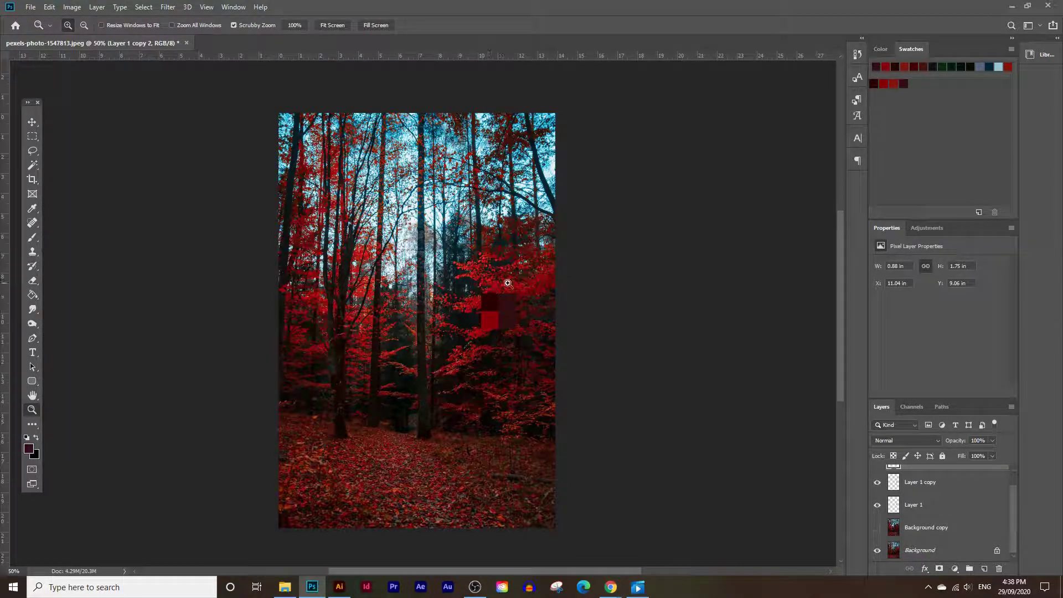
# Group the three colour-square layers and rename the group colors
pyautogui.scroll(1, 963, 507)
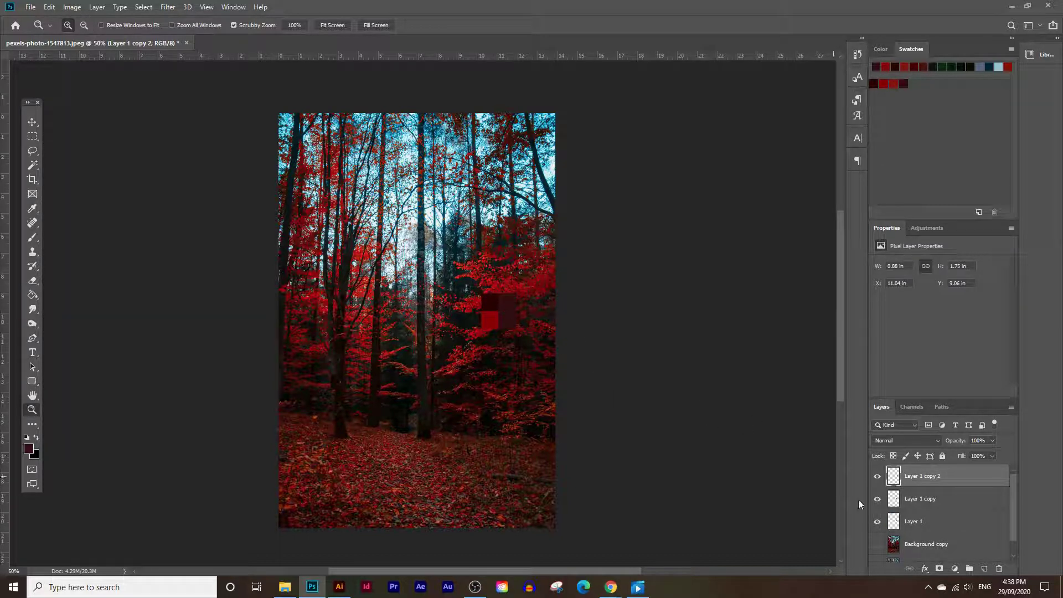
pyautogui.keyDown('shift'); pyautogui.click(922, 528); pyautogui.keyUp('shift')
pyautogui.hotkey('ctrl', 'g')
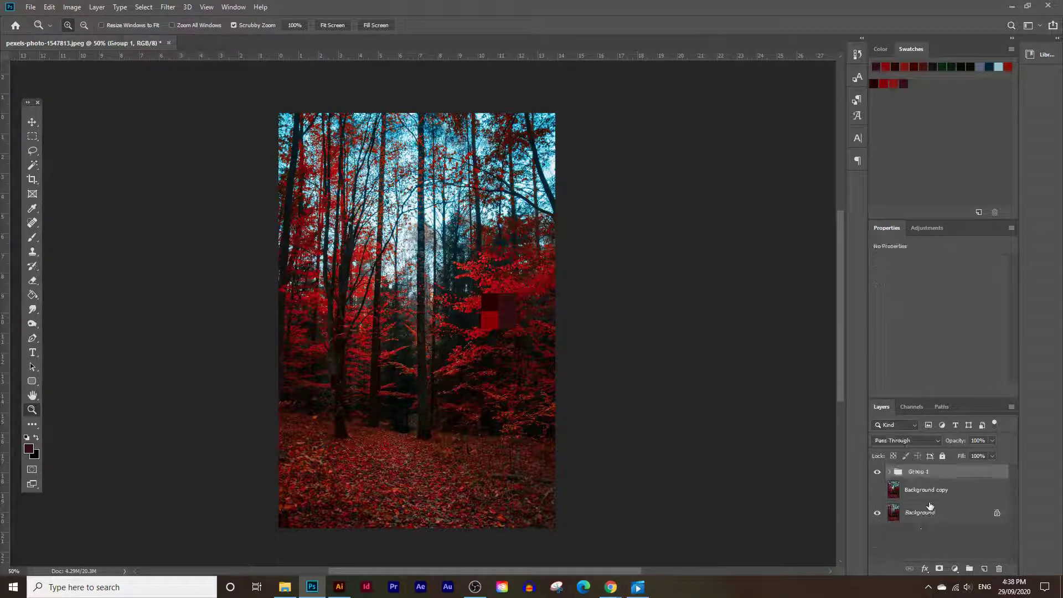
pyautogui.doubleClick(924, 472)
pyautogui.write('oa')
# Confirm the group name 'colors' and nudge the group slightly lower
pyautogui.press('Return')
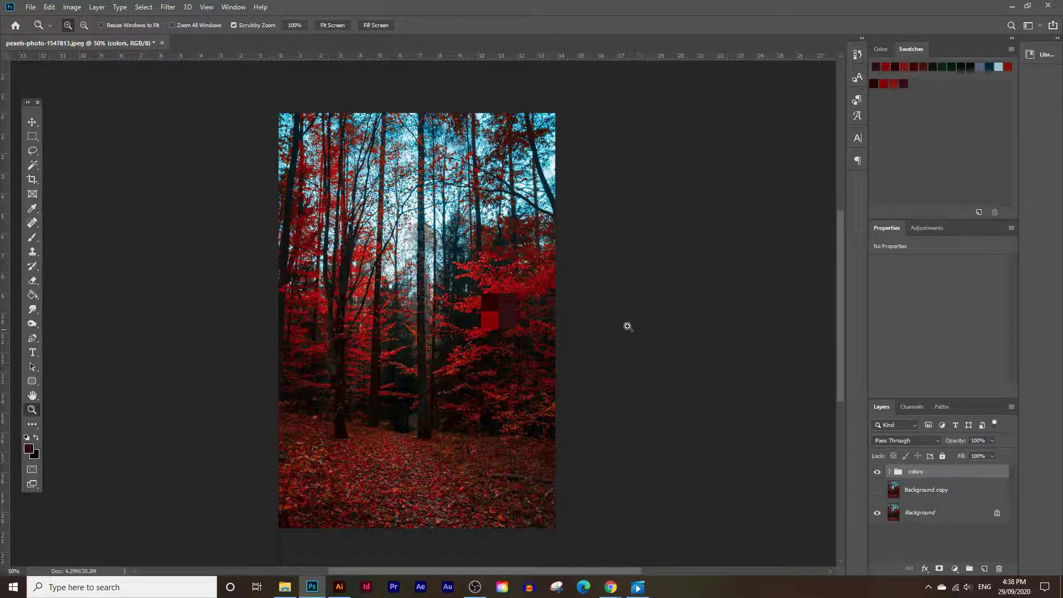
pyautogui.click(31, 122)
pyautogui.moveTo(511, 309); pyautogui.dragTo(515, 311)
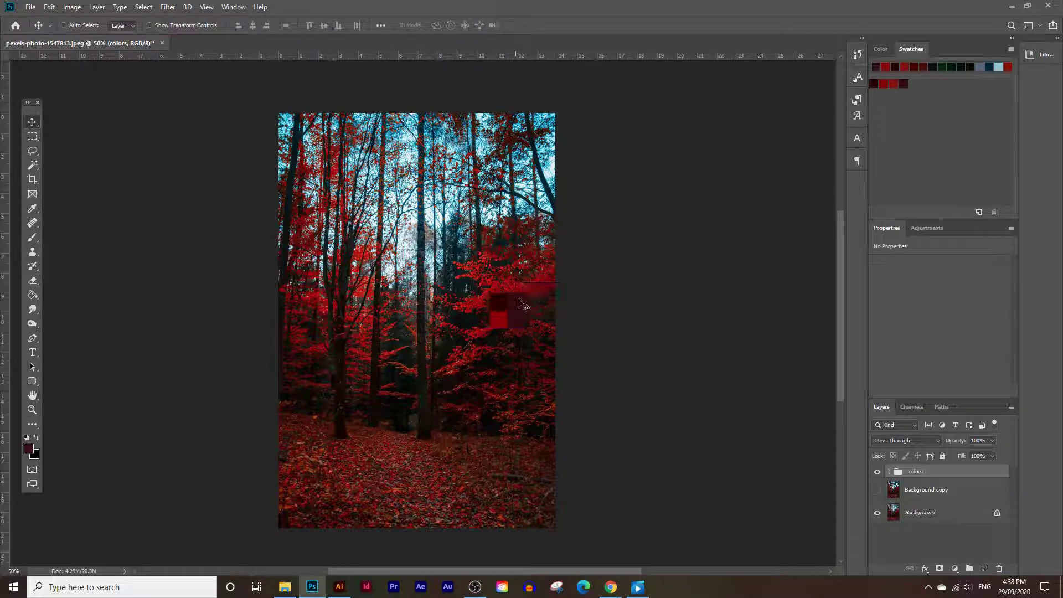
pyautogui.scroll(2, 589, 335)
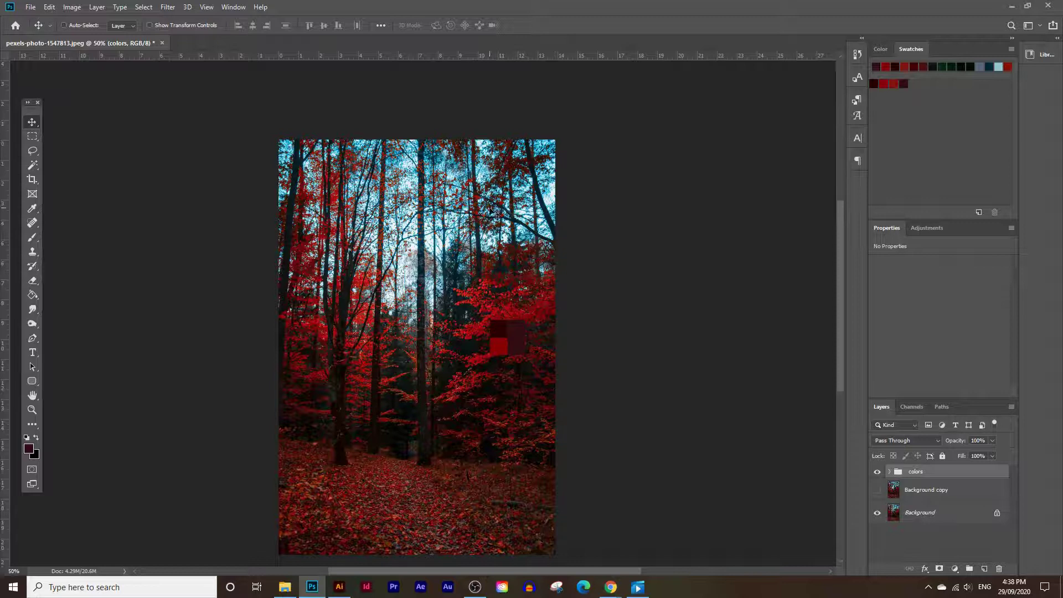
# Make the crystallized Background copy layer visible again and zoom in on the mosaic
pyautogui.click(877, 491)
pyautogui.click(32, 410)
pyautogui.moveTo(516, 178); pyautogui.dragTo(550, 203)
pyautogui.scroll(1, 550, 202)
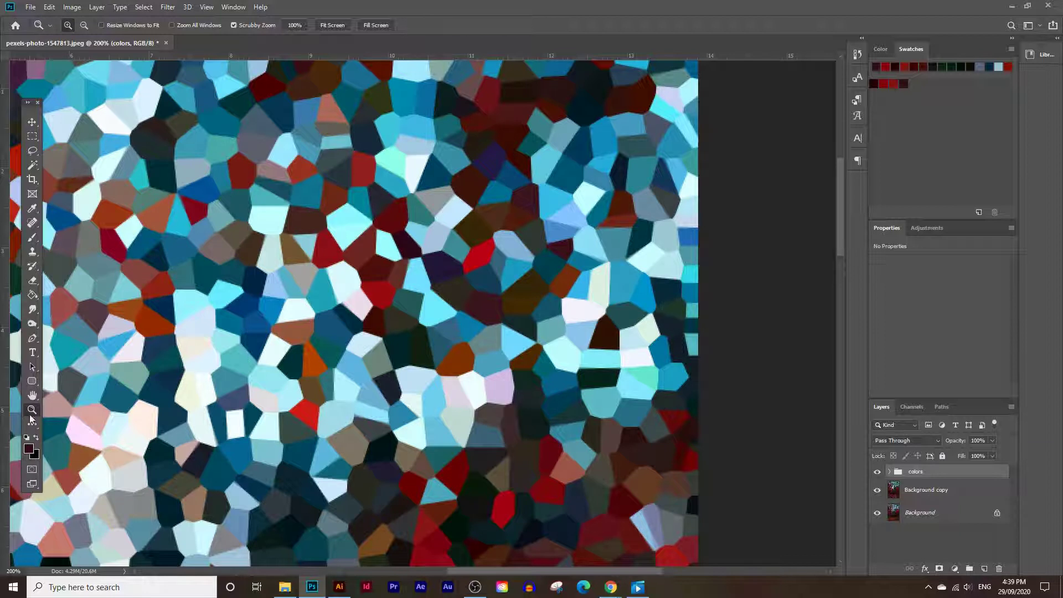
# Sample teal and dark maroon cells from the mosaic and save each as a new swatch
pyautogui.click(29, 210)
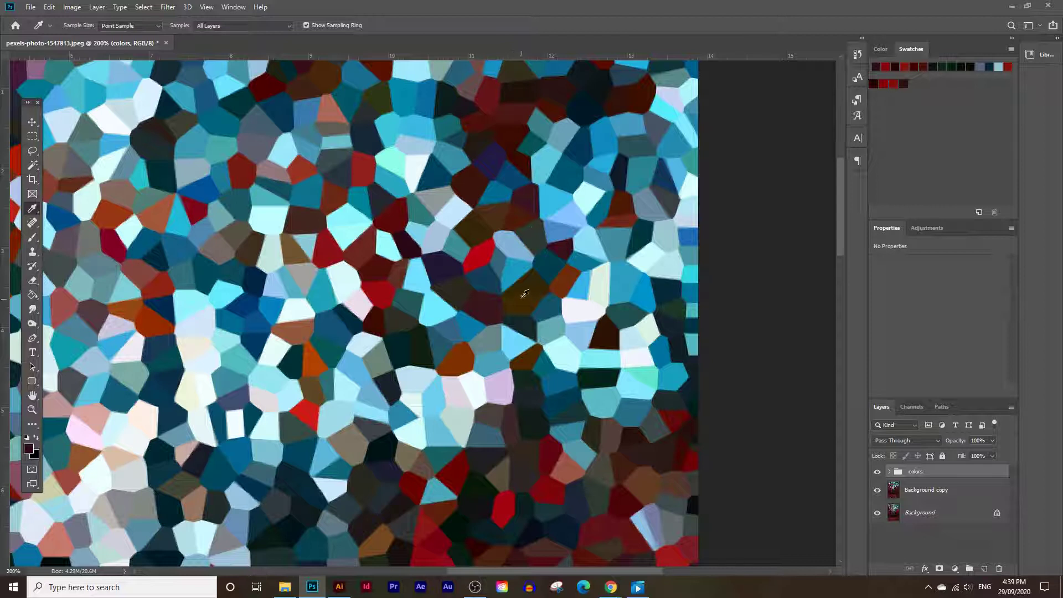
pyautogui.click(501, 272)
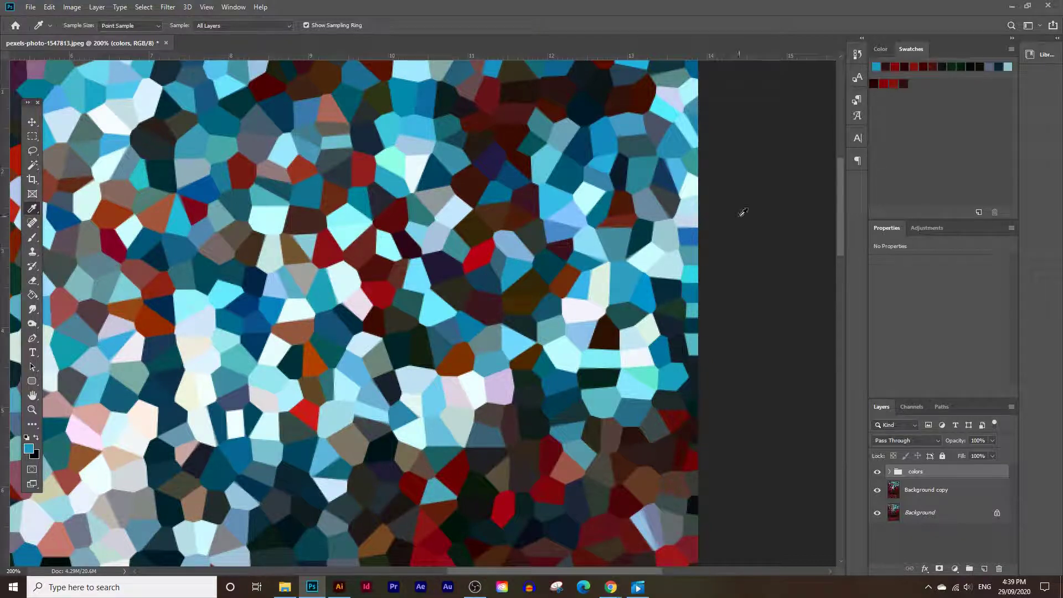
pyautogui.click(979, 212)
pyautogui.click(641, 184)
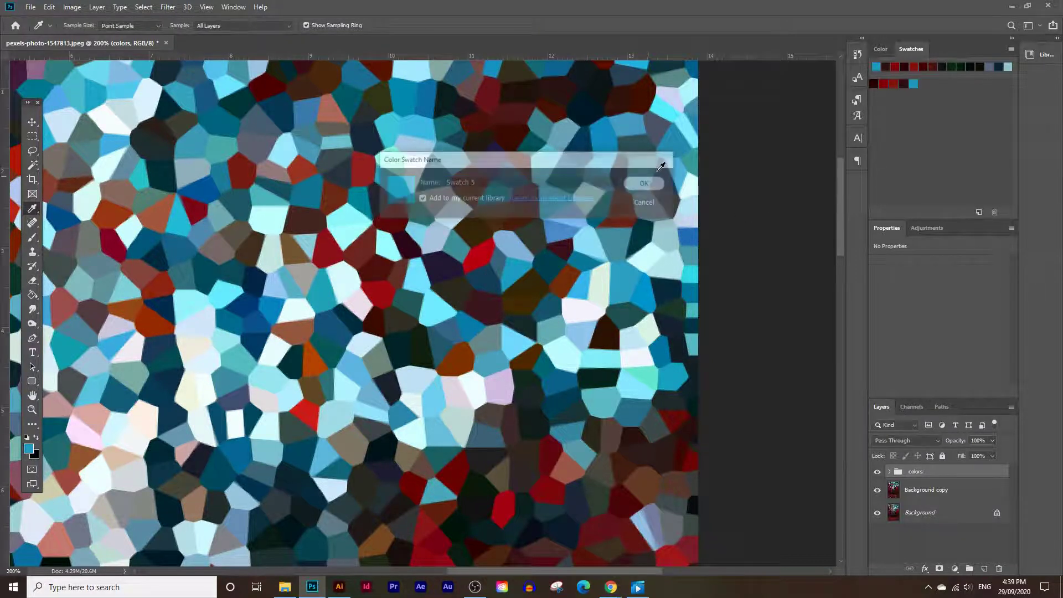
pyautogui.click(565, 246)
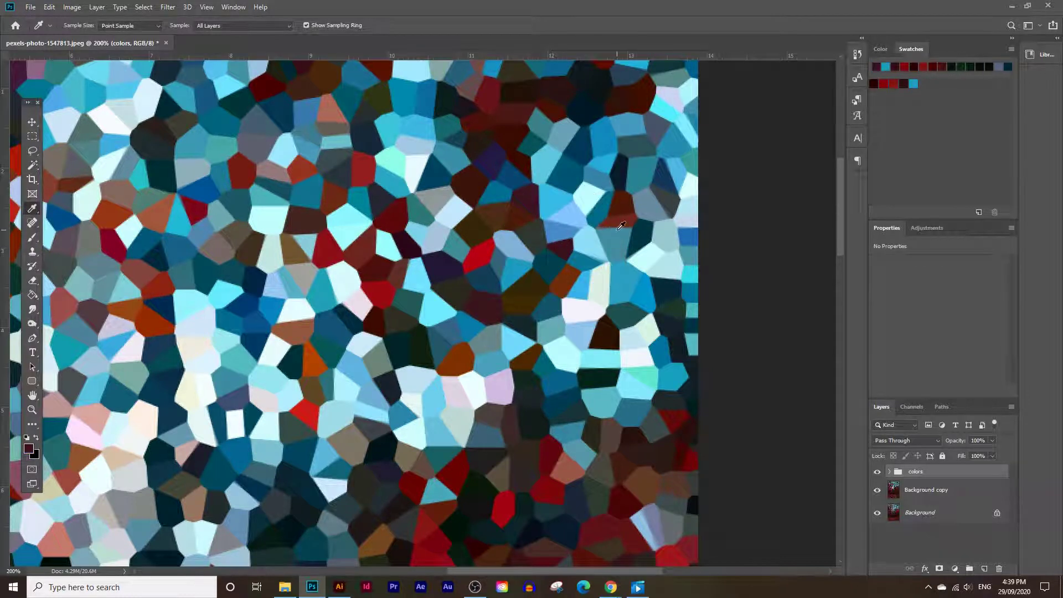
pyautogui.click(979, 212)
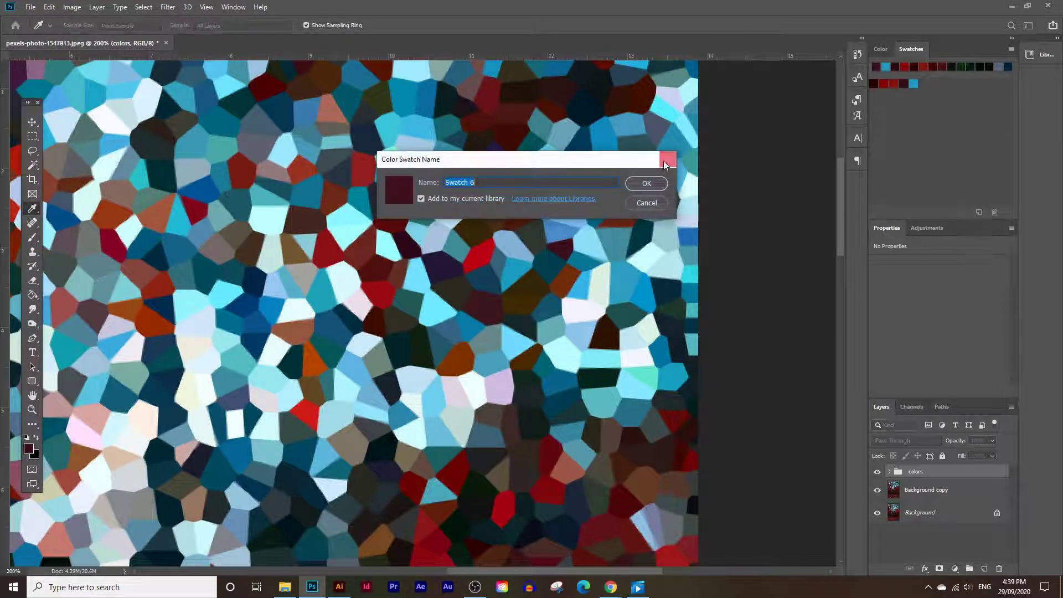
pyautogui.click(646, 184)
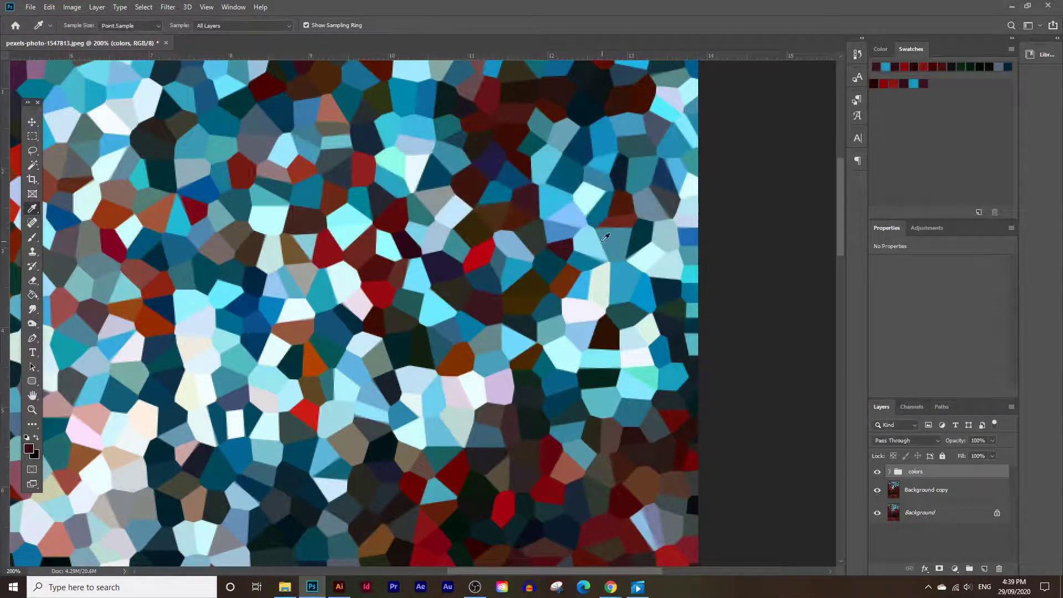
# Sample light cyan, dark brown and red cells and save each as a new swatch
pyautogui.click(595, 195)
pyautogui.click(979, 213)
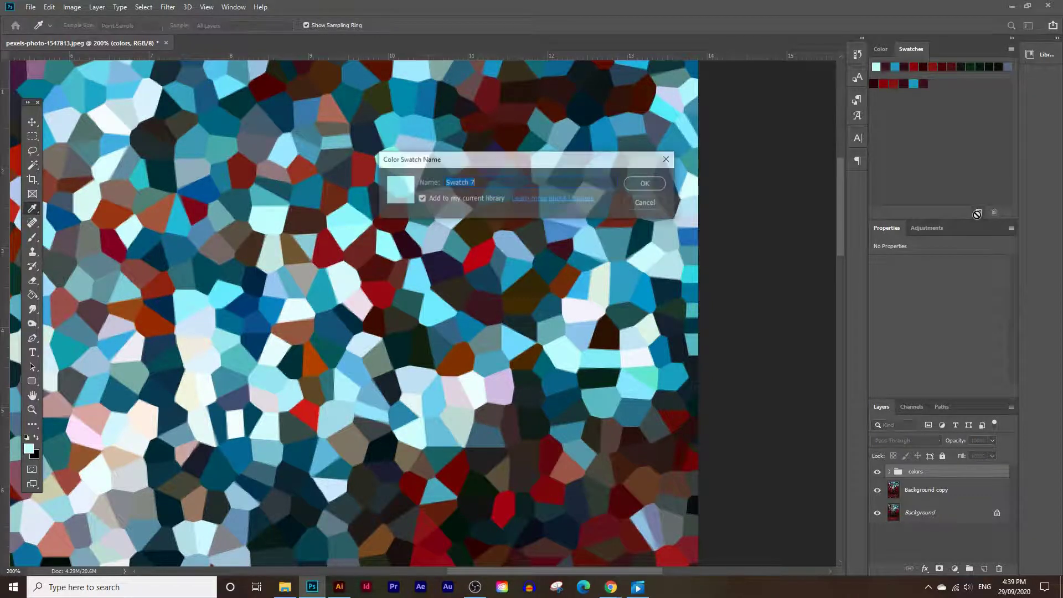
pyautogui.click(645, 184)
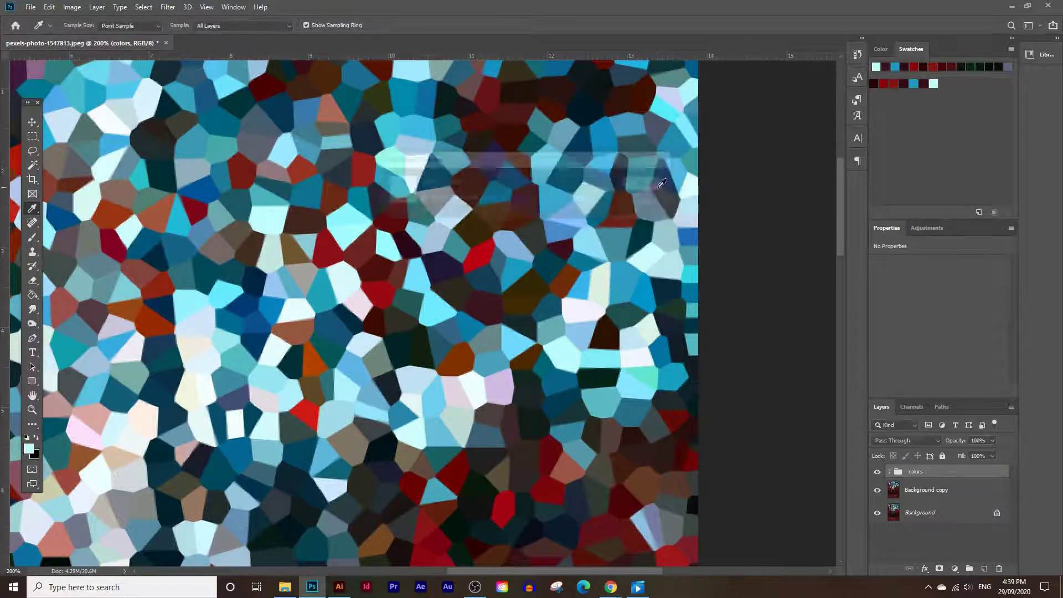
pyautogui.click(472, 232)
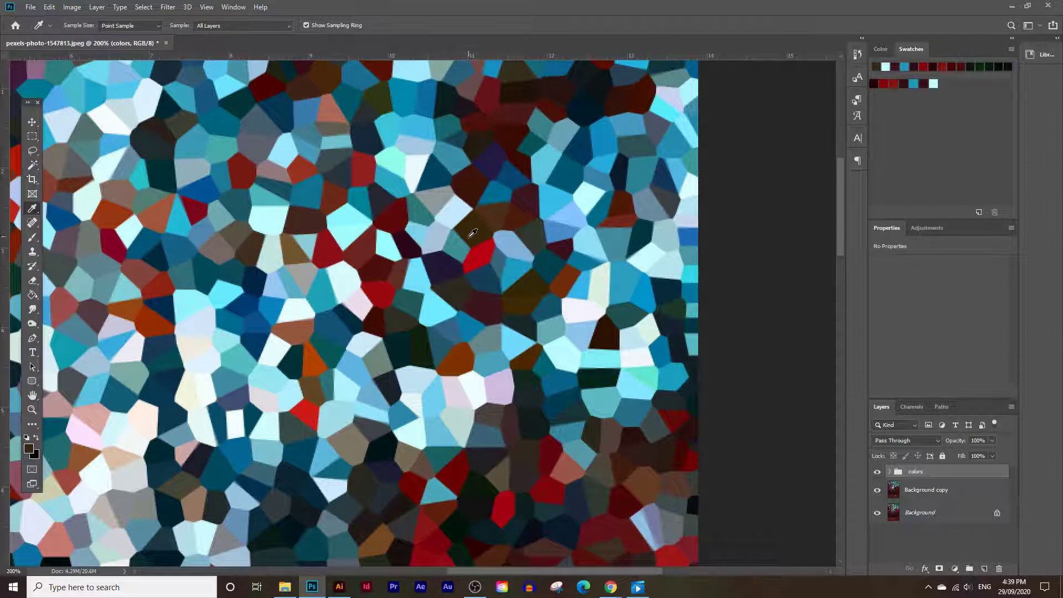
pyautogui.click(979, 213)
pyautogui.click(626, 183)
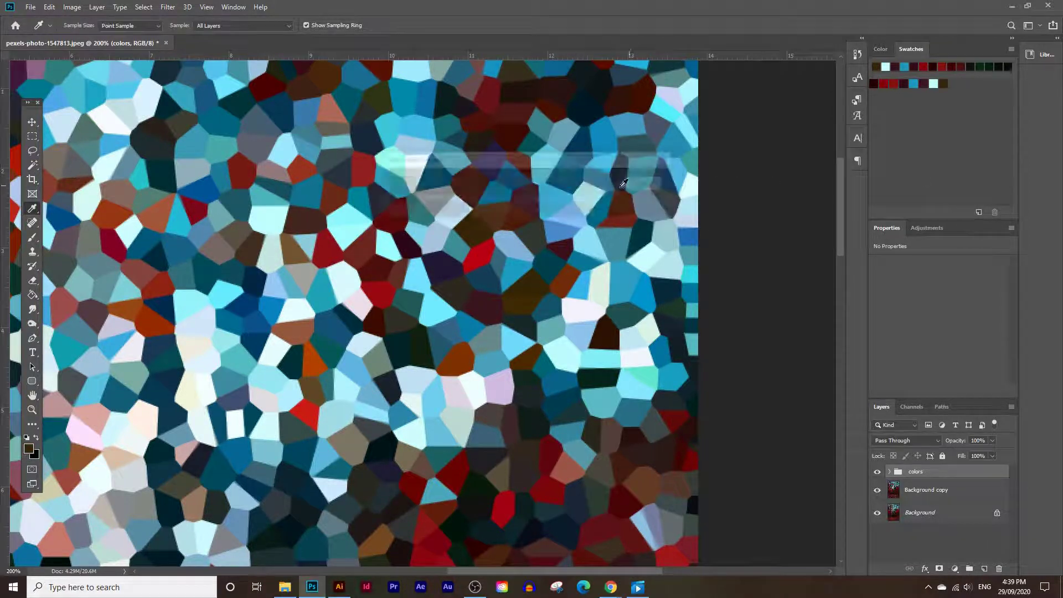
pyautogui.click(482, 252)
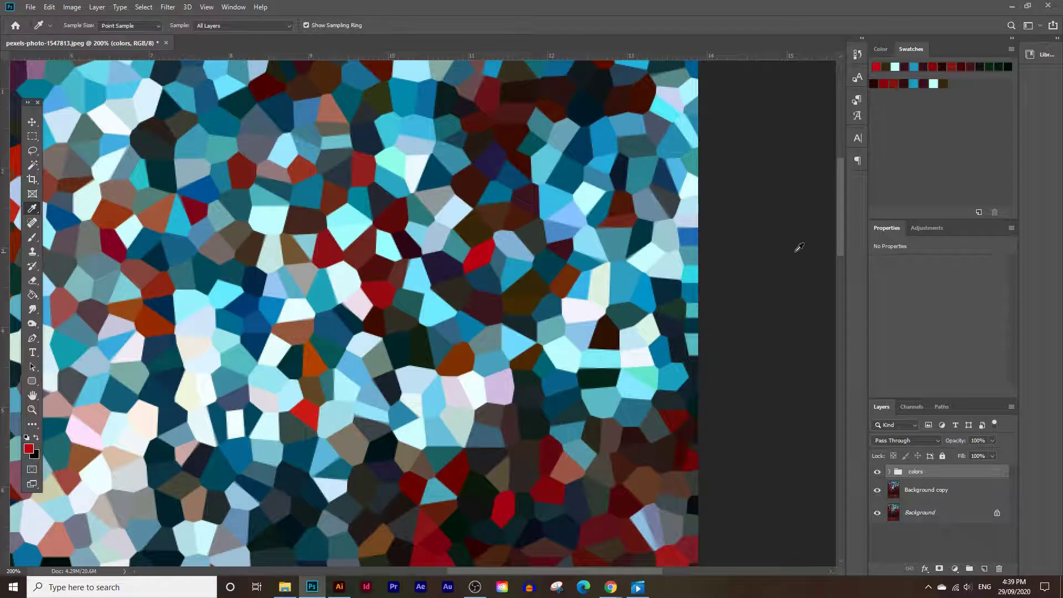
pyautogui.click(979, 213)
pyautogui.click(643, 182)
# Duplicate the colors group and move the copied squares up onto the upper image
pyautogui.moveTo(930, 474); pyautogui.dragTo(984, 569)
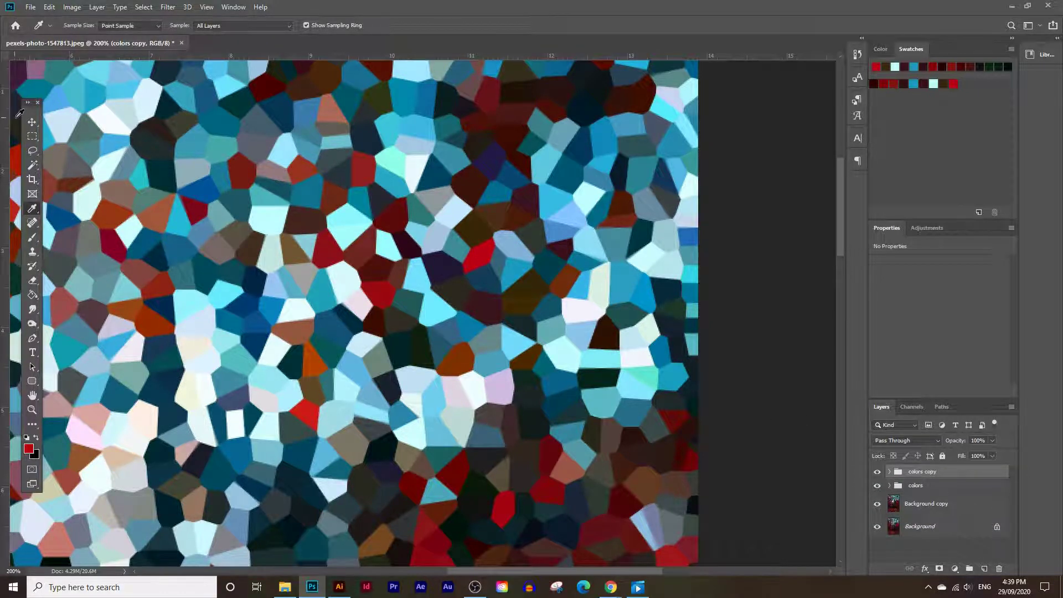
pyautogui.click(32, 121)
pyautogui.moveTo(523, 445); pyautogui.dragTo(496, 228)
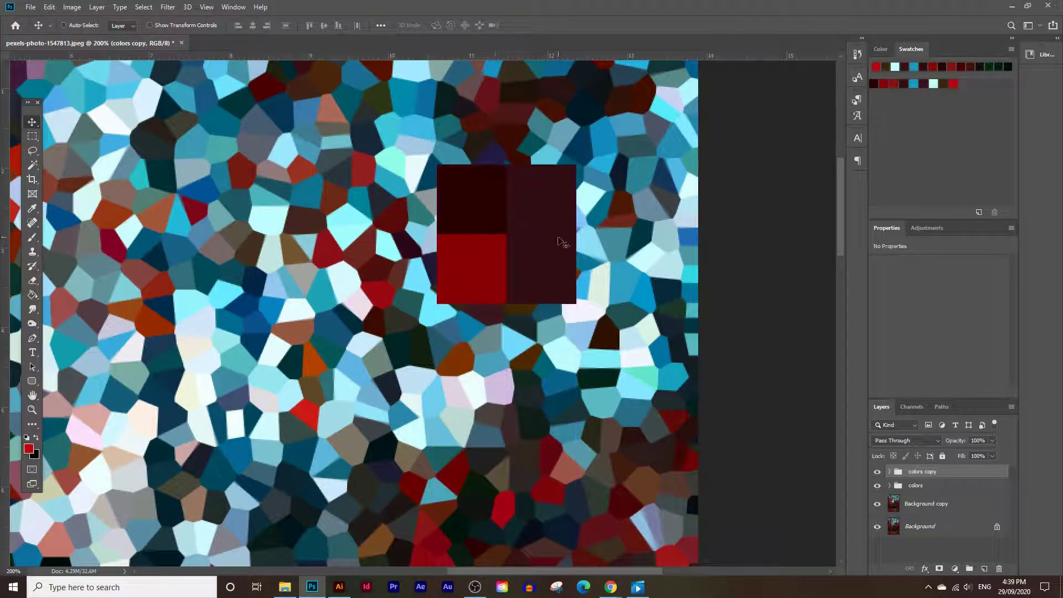
# Load one square as a selection and try to bucket-fill it blue, triggering an error
pyautogui.click(890, 472)
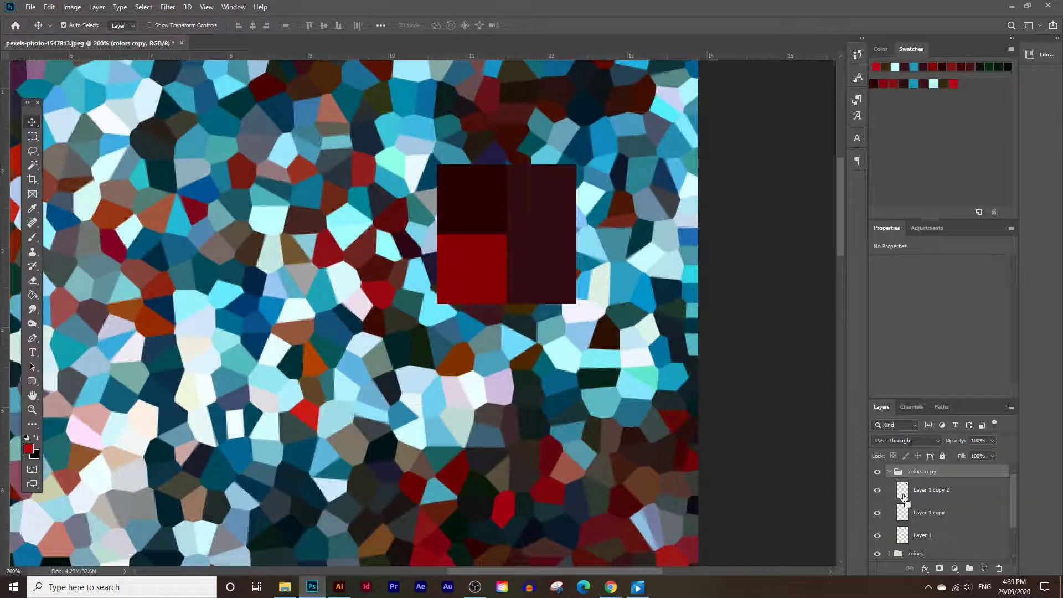
pyautogui.keyDown('ctrl'); pyautogui.click(904, 536); pyautogui.keyUp('ctrl')
pyautogui.click(33, 210)
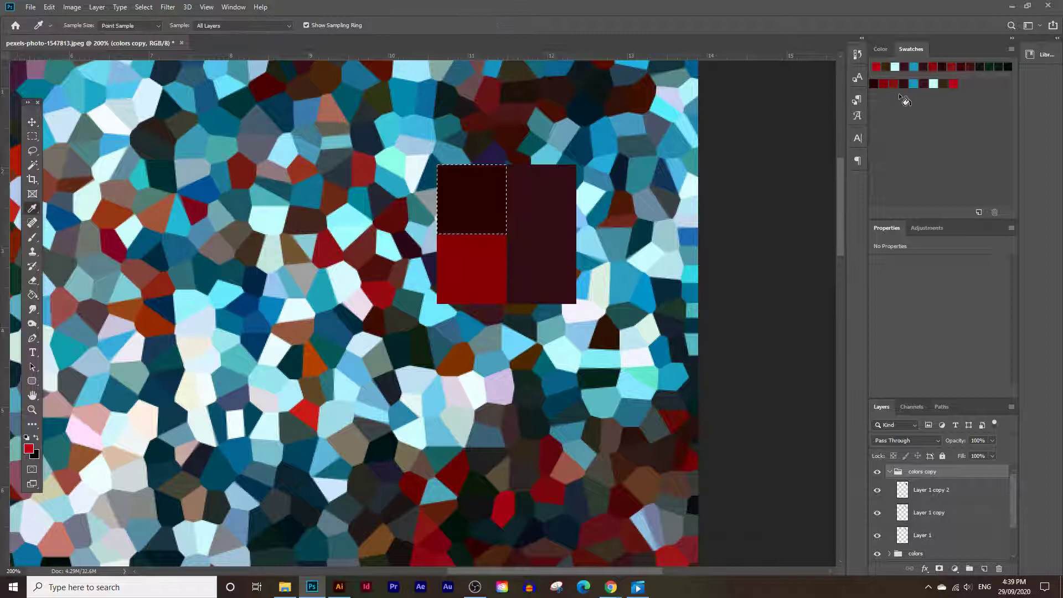
pyautogui.click(913, 83)
pyautogui.click(32, 295)
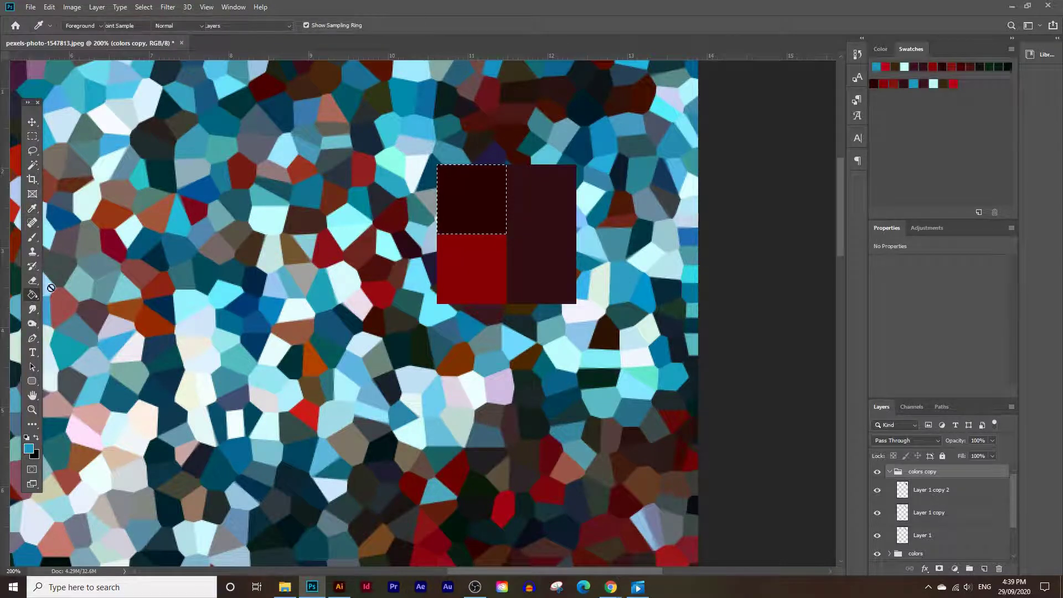
pyautogui.click(473, 191)
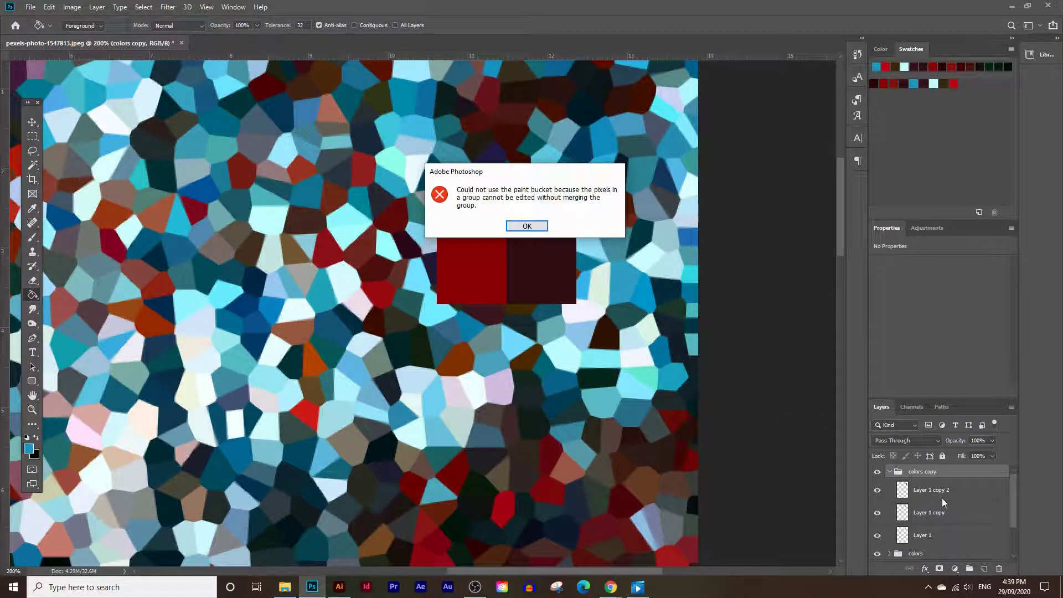
# Dismiss the error and fill the top-left square on Layer 1 with blue
pyautogui.click(545, 228)
pyautogui.click(922, 535)
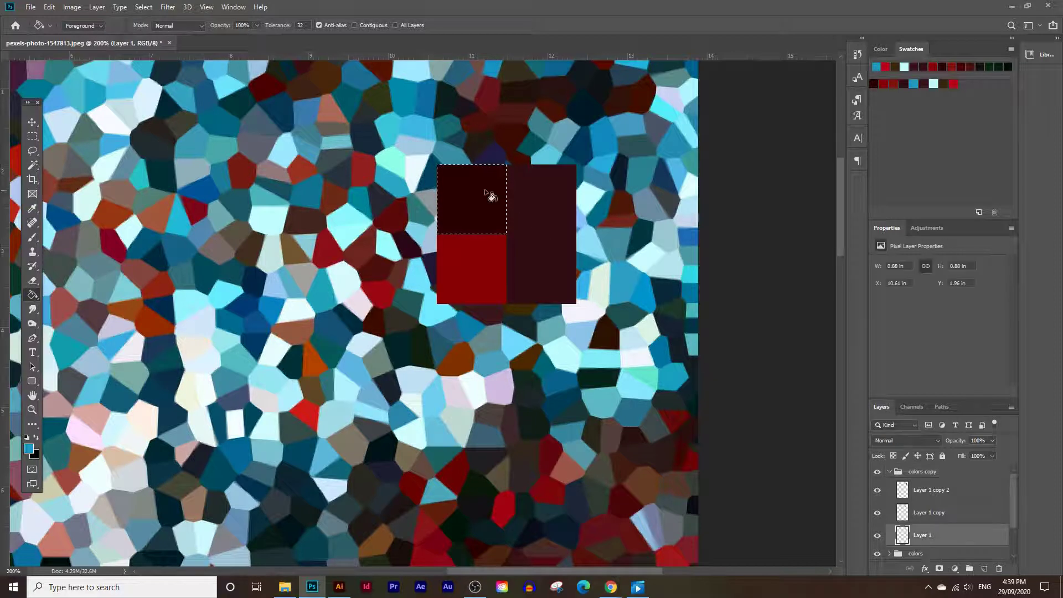
pyautogui.click(486, 191)
# Fill the lower-left square on Layer 1 copy with the dark maroon swatch
pyautogui.click(908, 517)
pyautogui.keyDown('ctrl'); pyautogui.click(906, 514); pyautogui.keyUp('ctrl')
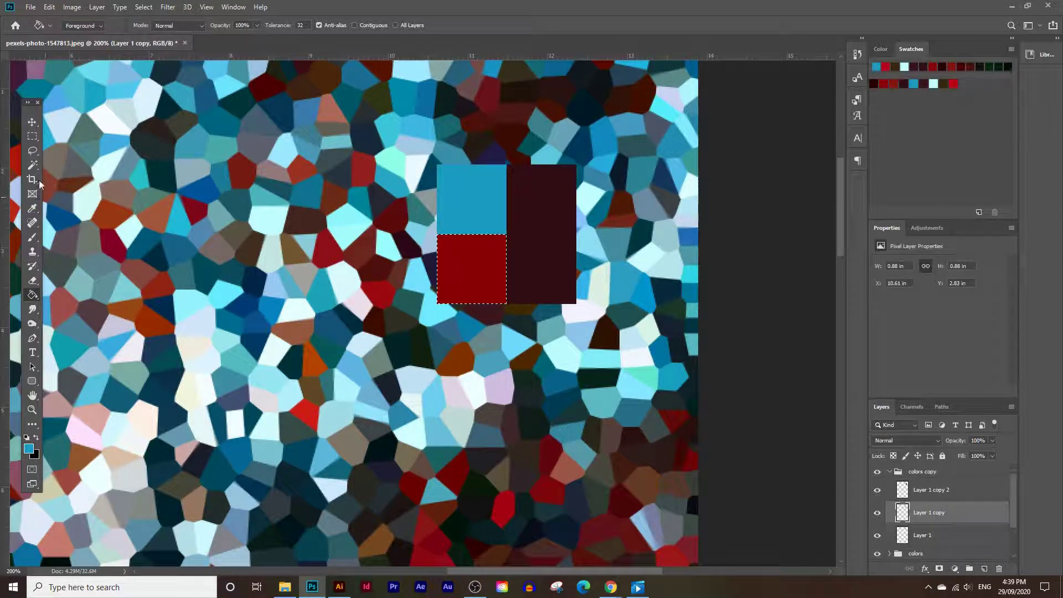
pyautogui.click(32, 209)
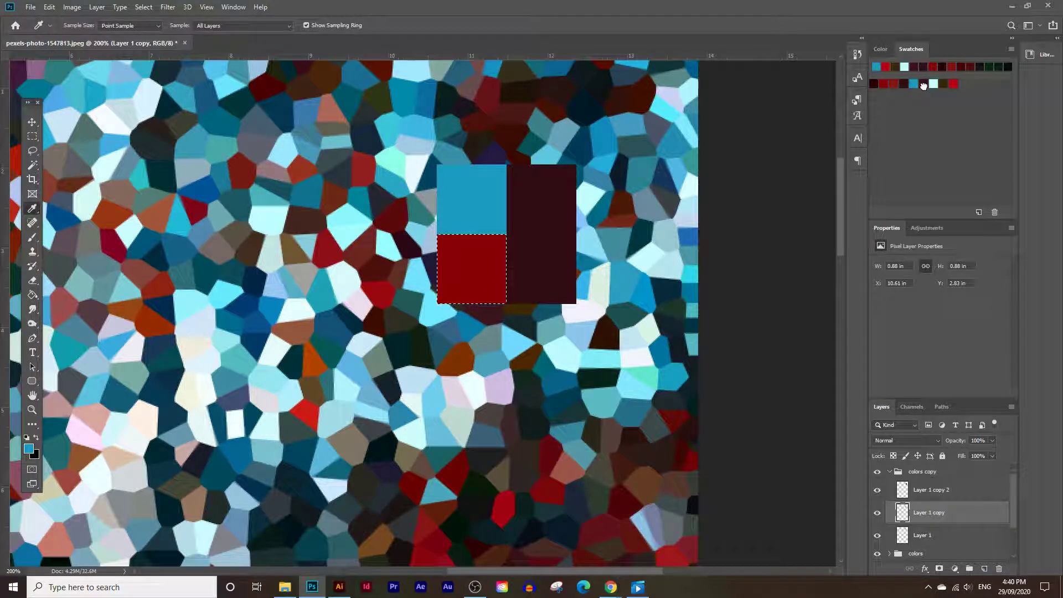
pyautogui.click(923, 84)
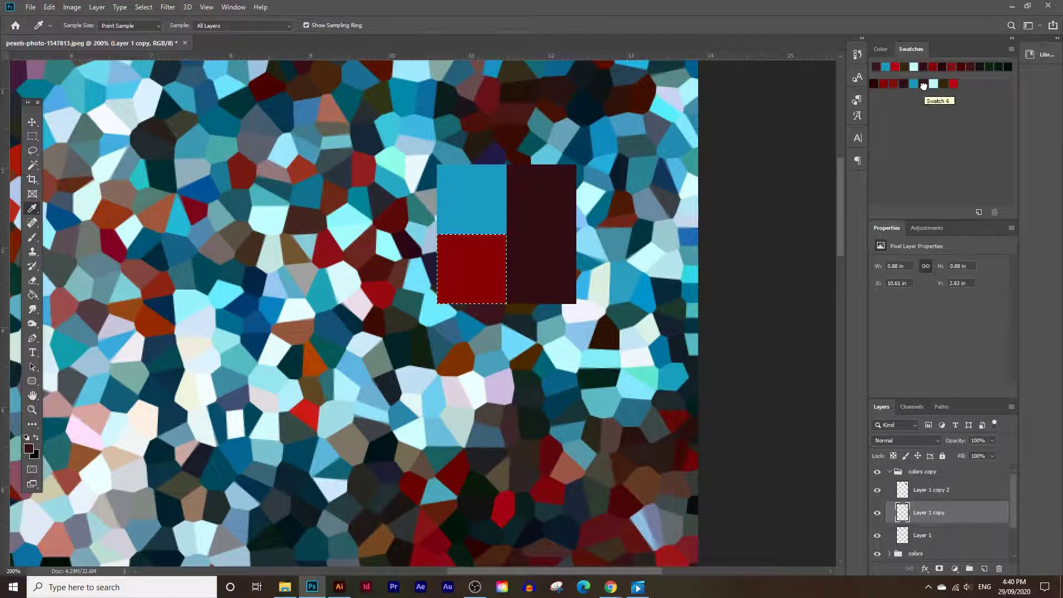
pyautogui.click(32, 294)
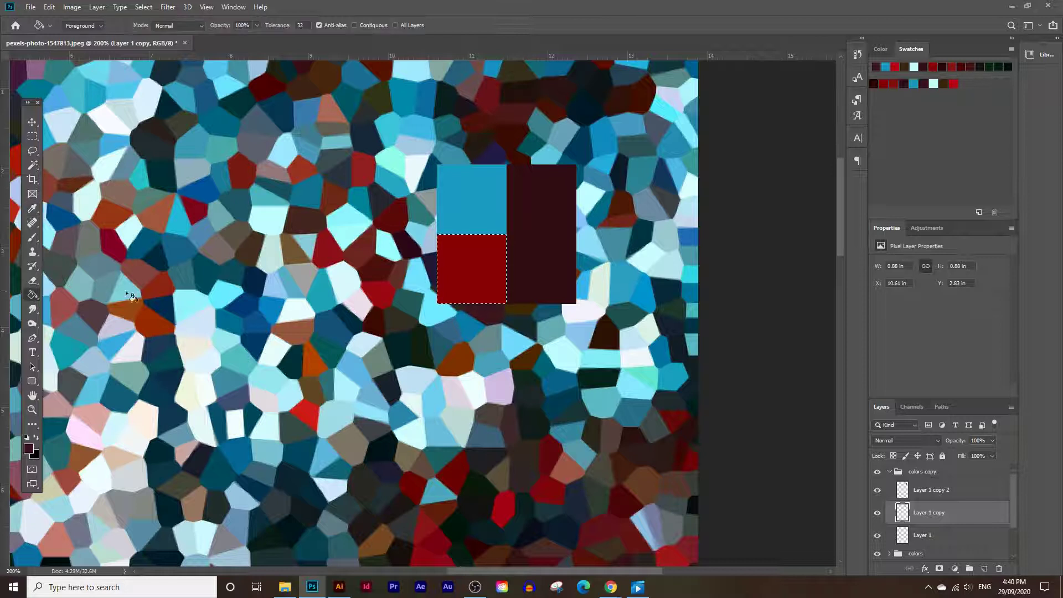
pyautogui.click(464, 274)
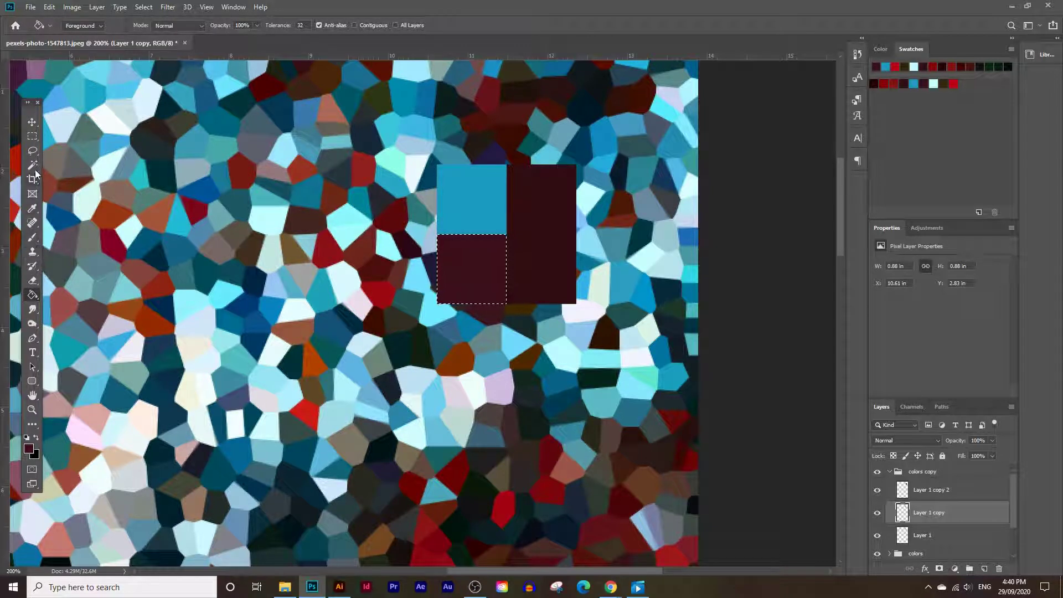
# Fill the tall right rectangle on Layer 1 copy 2 with the dark brown swatch
pyautogui.click(33, 209)
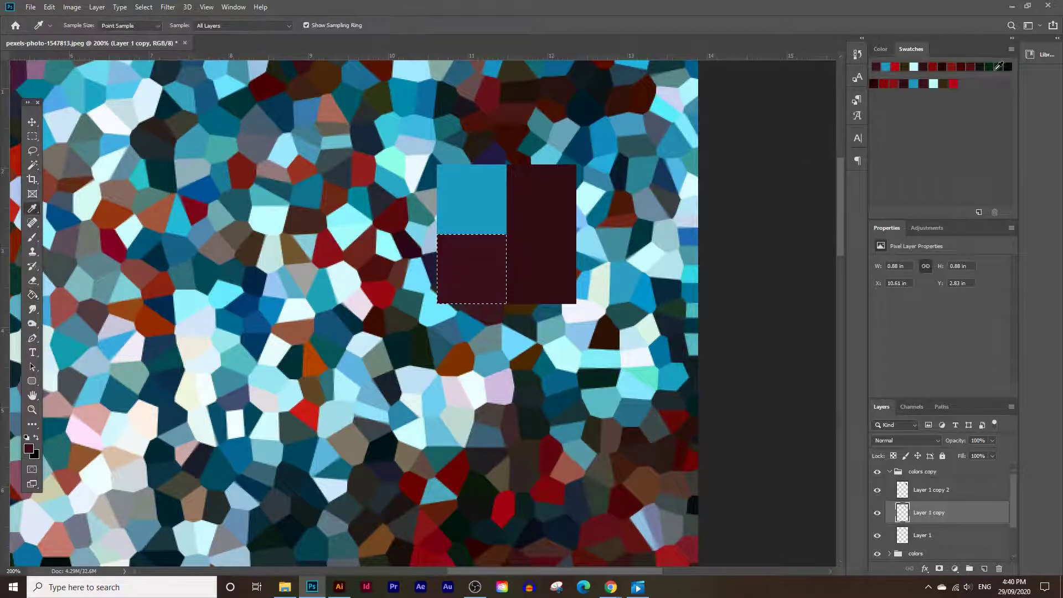
pyautogui.click(943, 83)
pyautogui.keyDown('ctrl'); pyautogui.click(902, 490); pyautogui.keyUp('ctrl')
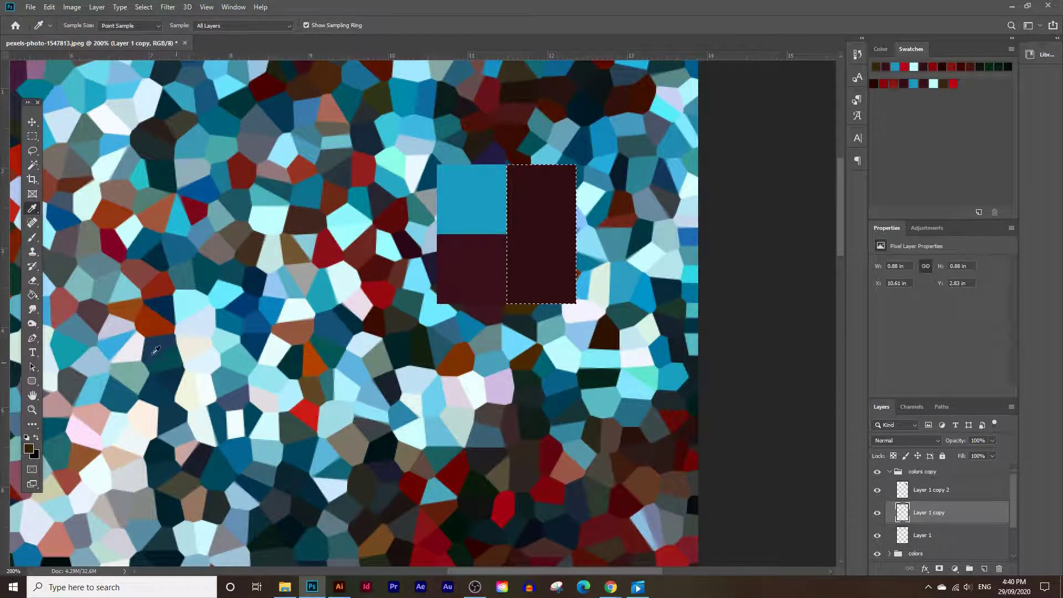
pyautogui.press('g')
pyautogui.click(539, 239)
pyautogui.hotkey('ctrl', 'z')
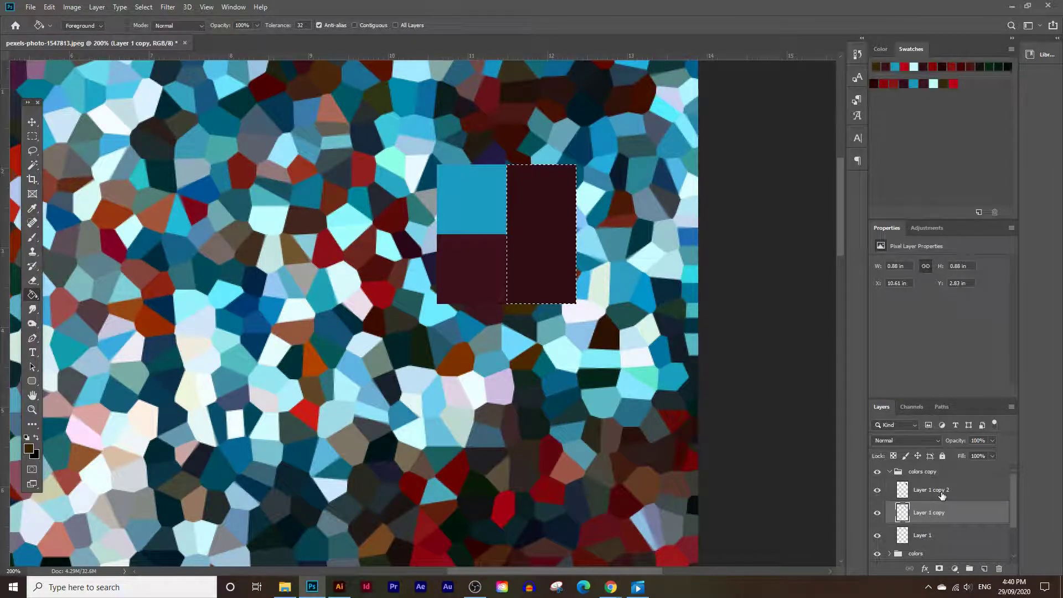
pyautogui.click(941, 495)
pyautogui.hotkey('ctrl', 'd')
pyautogui.click(556, 230)
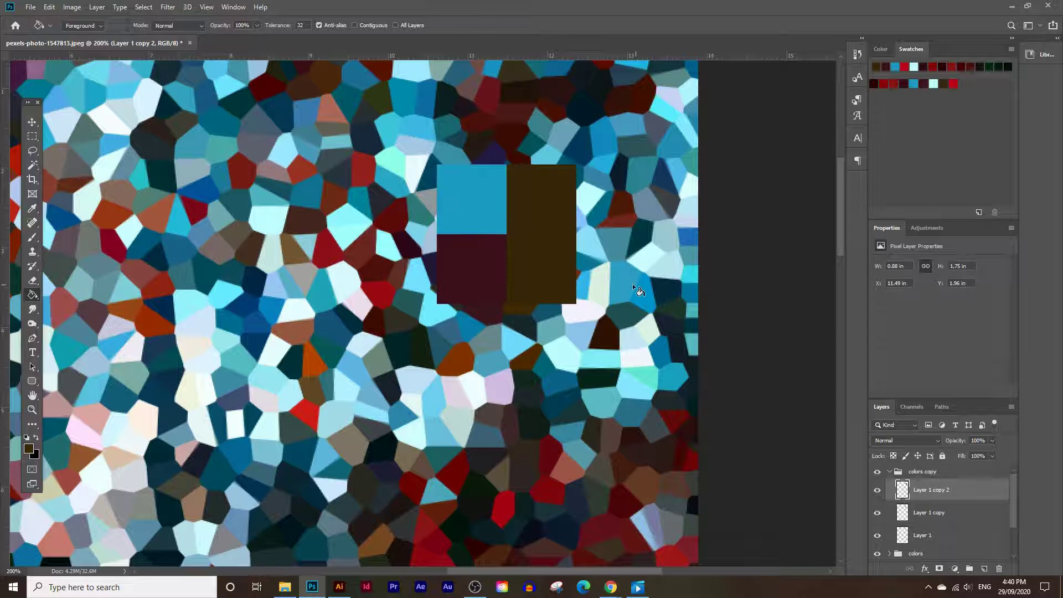
# Zoom in and out to check the recoloured squares against the whole image
pyautogui.click(32, 409)
pyautogui.keyDown('alt'); pyautogui.click(491, 280); pyautogui.keyUp('alt')
pyautogui.keyDown('alt'); pyautogui.click(471, 272); pyautogui.keyUp('alt')
pyautogui.click(441, 264)
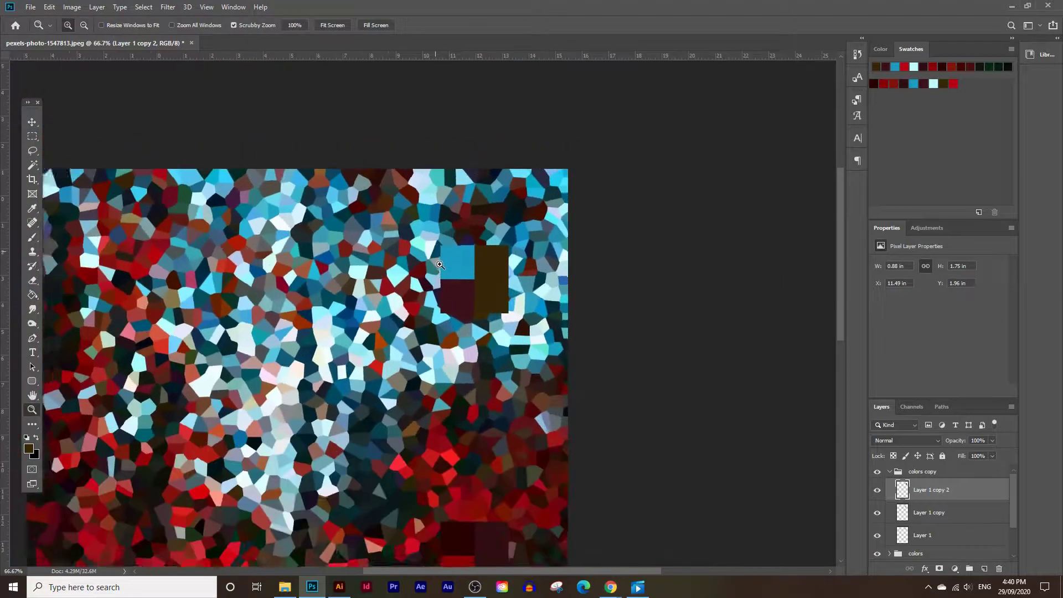
pyautogui.click(441, 261)
pyautogui.click(480, 237)
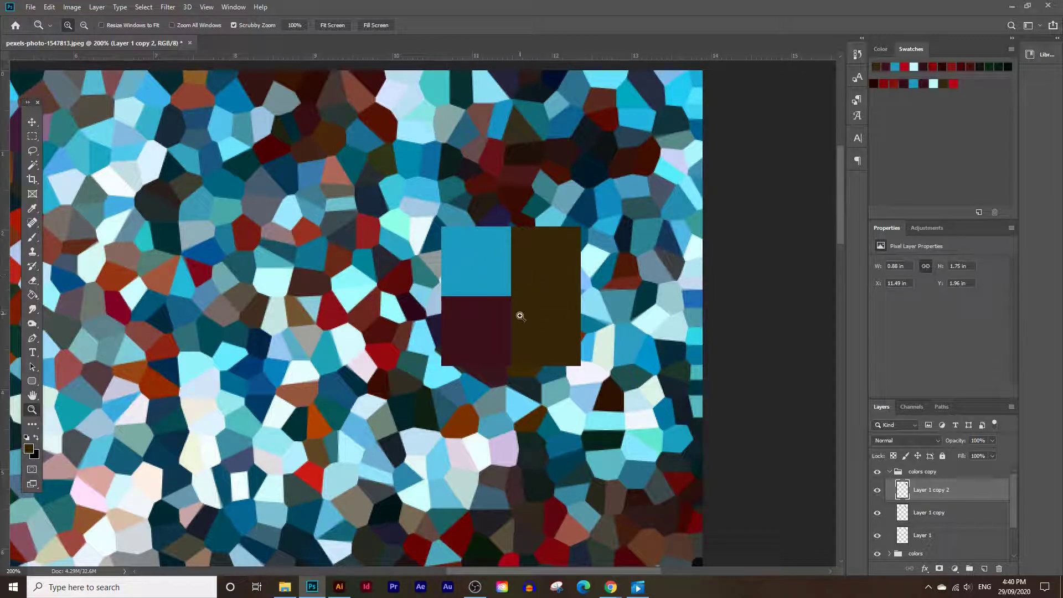
pyautogui.keyDown('alt'); pyautogui.click(505, 289); pyautogui.keyUp('alt')
pyautogui.keyDown('alt'); pyautogui.click(487, 270); pyautogui.keyUp('alt')
pyautogui.keyDown('alt'); pyautogui.click(471, 316); pyautogui.keyUp('alt')
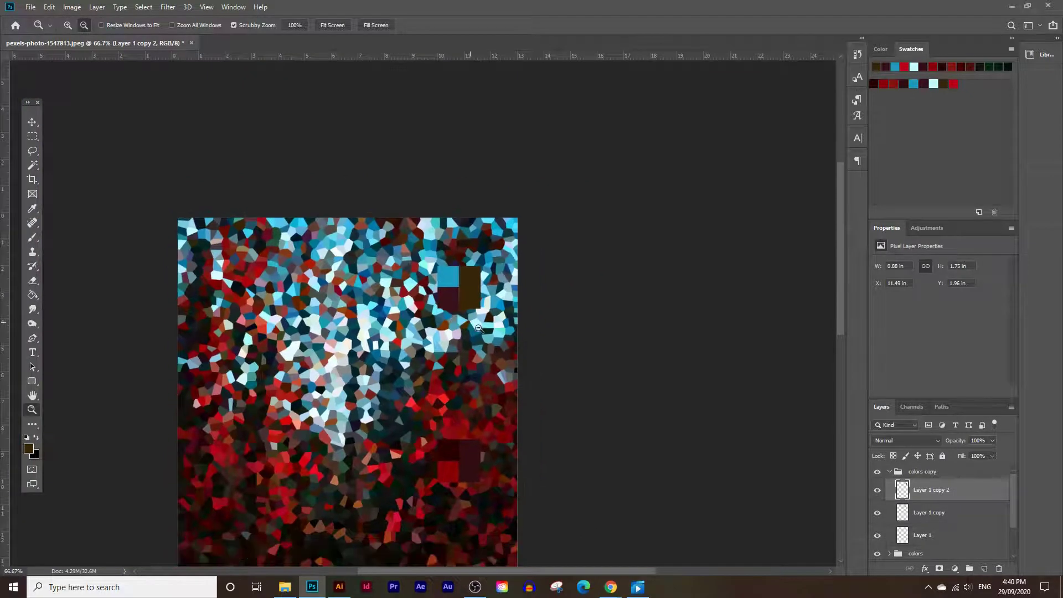
pyautogui.scroll(-2, 937, 531)
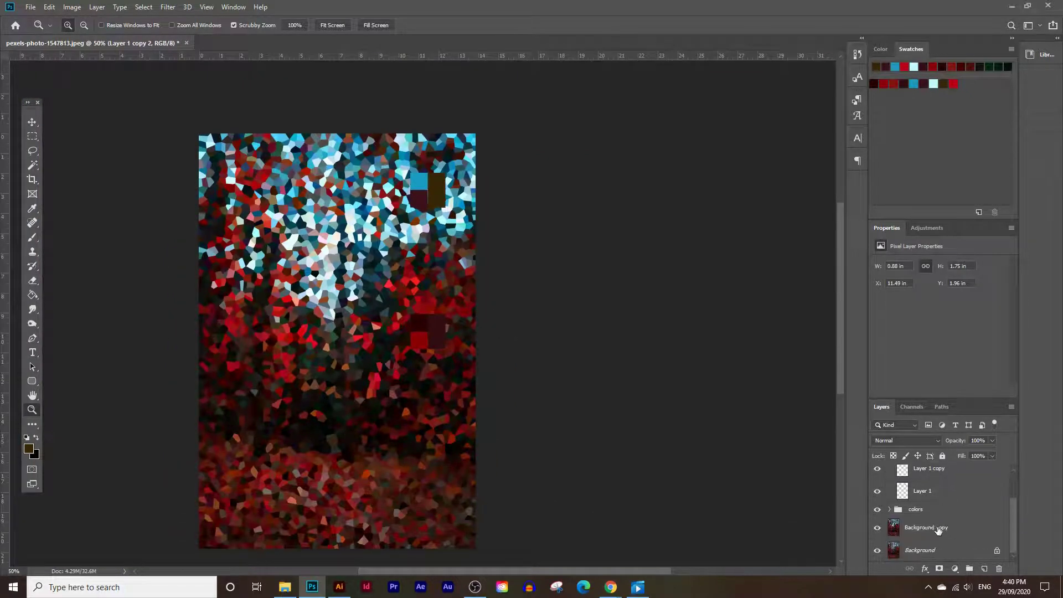
# Hide the crystallized layer, zoom in on the copied palette, and select the brown rectangle from Layer 1 copy 2
pyautogui.click(878, 536)
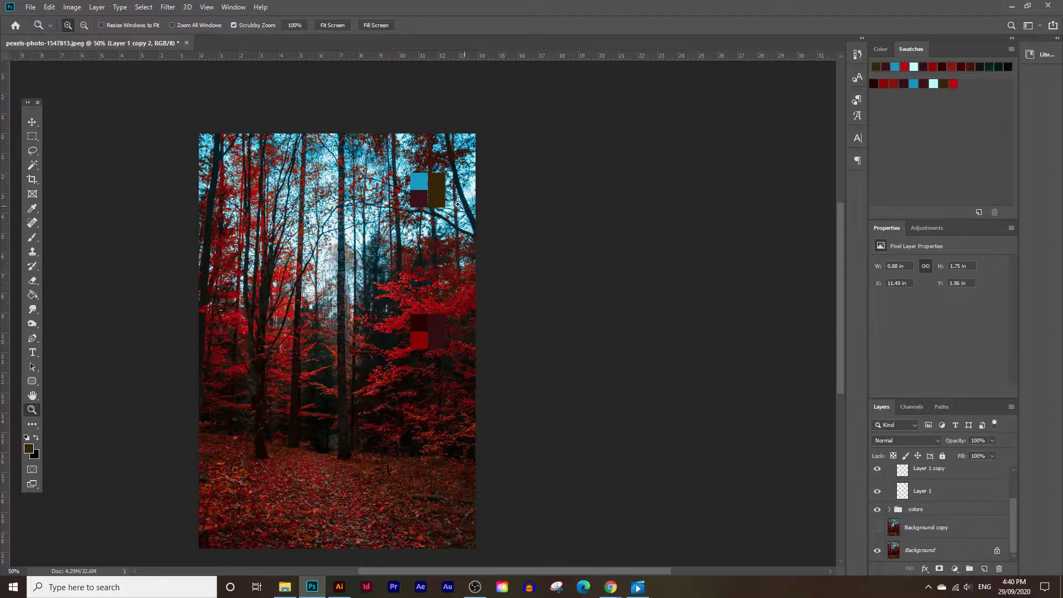
pyautogui.moveTo(403, 161); pyautogui.dragTo(471, 204)
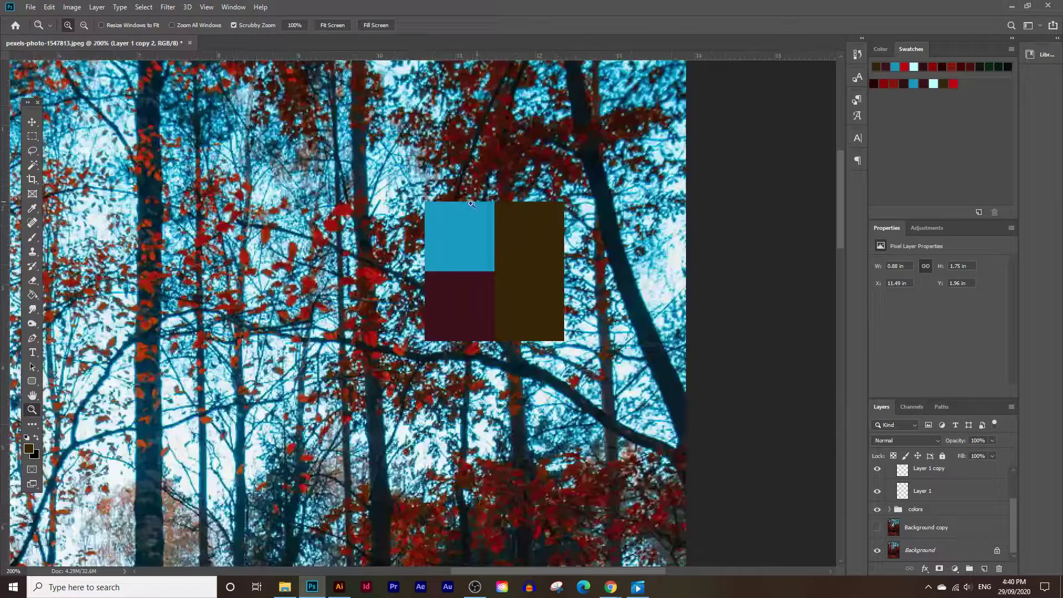
pyautogui.scroll(2, 914, 492)
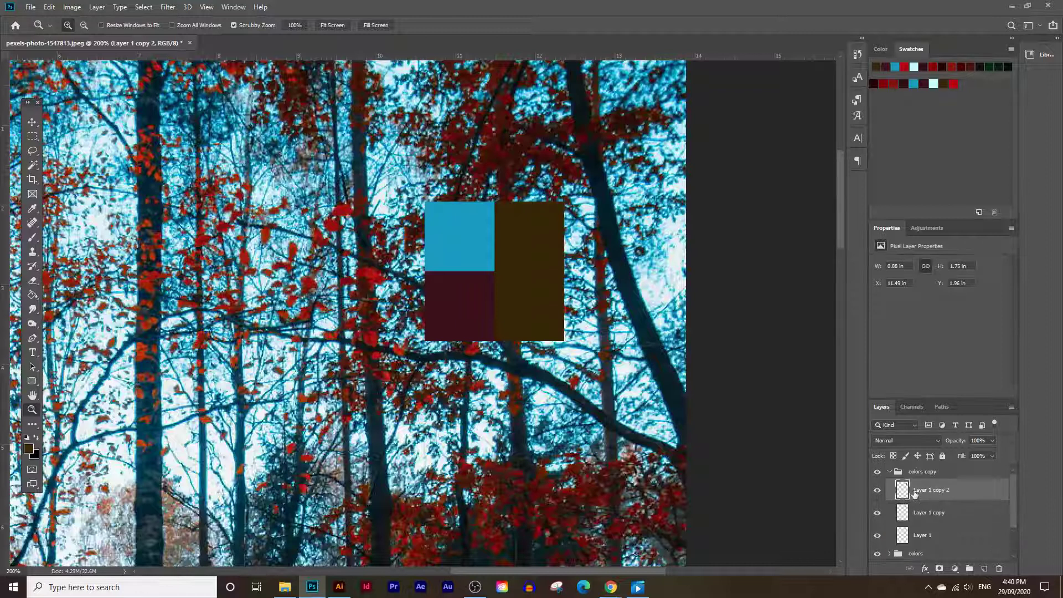
pyautogui.keyDown('ctrl'); pyautogui.click(903, 515); pyautogui.keyUp('ctrl')
pyautogui.keyDown('ctrl'); pyautogui.click(903, 491); pyautogui.keyUp('ctrl')
# Fill the selected brown rectangle with red from the swatches
pyautogui.click(33, 209)
pyautogui.click(953, 84)
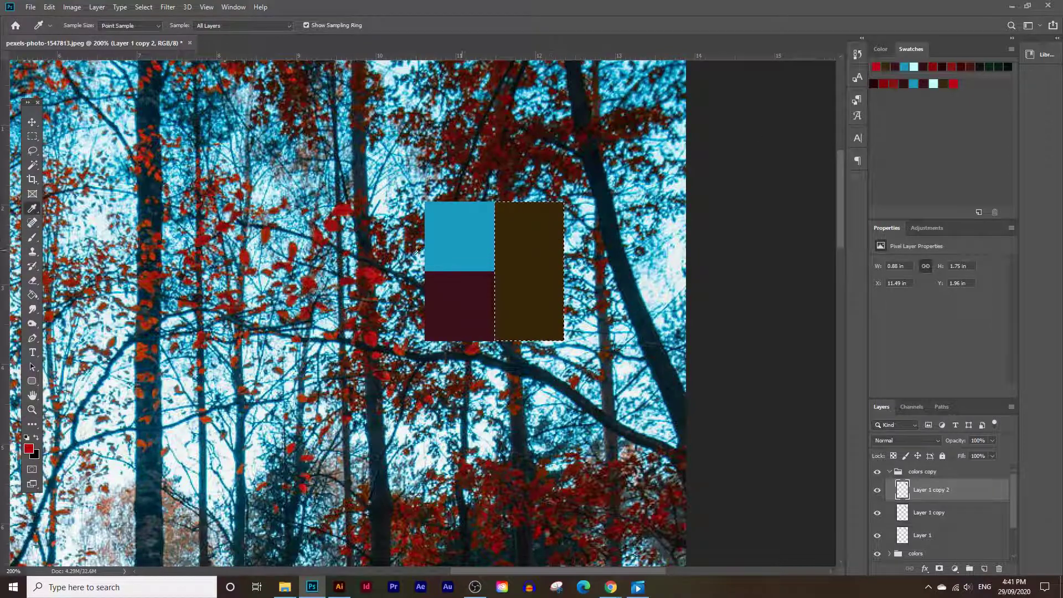
pyautogui.click(32, 294)
pyautogui.click(526, 266)
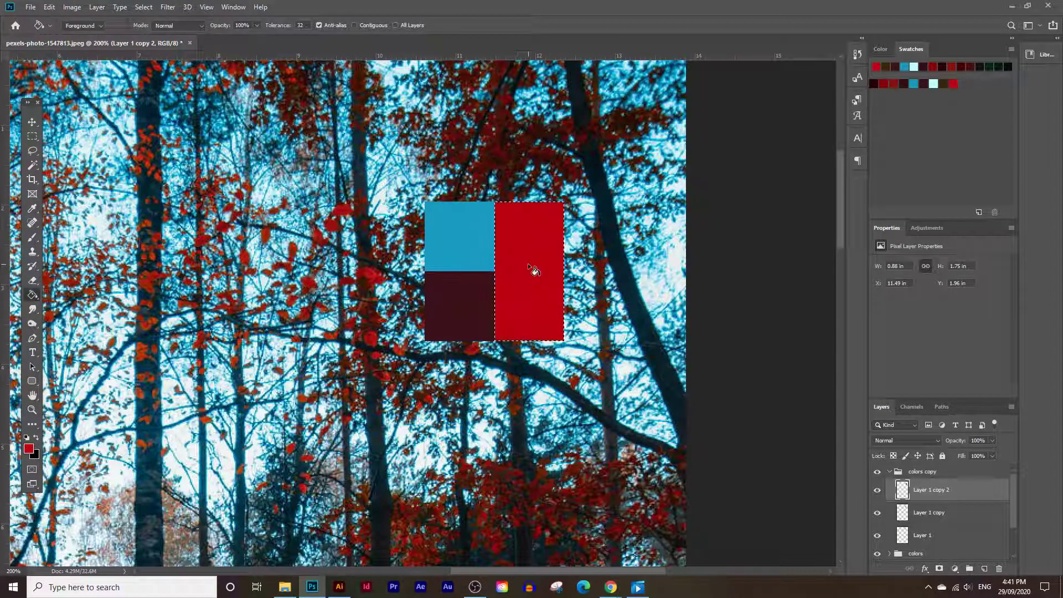
# Zoom out and pan around to view the whole image
pyautogui.click(32, 410)
pyautogui.keyDown('alt'); pyautogui.click(485, 300); pyautogui.keyUp('alt')
pyautogui.keyDown('alt'); pyautogui.click(456, 296); pyautogui.keyUp('alt')
pyautogui.scroll(-1, 481, 362)
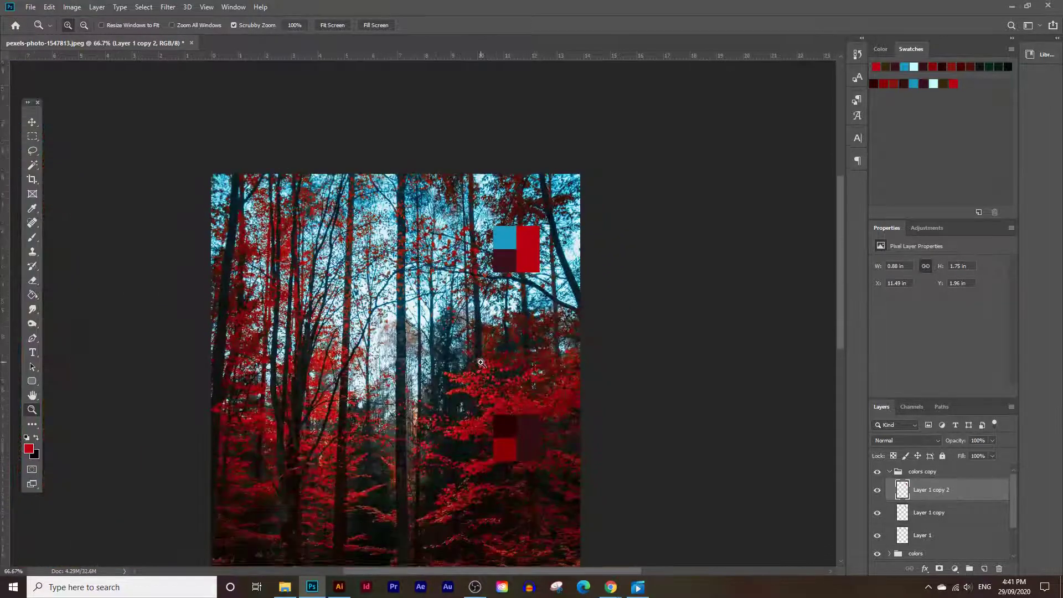
pyautogui.scroll(-3, 481, 363)
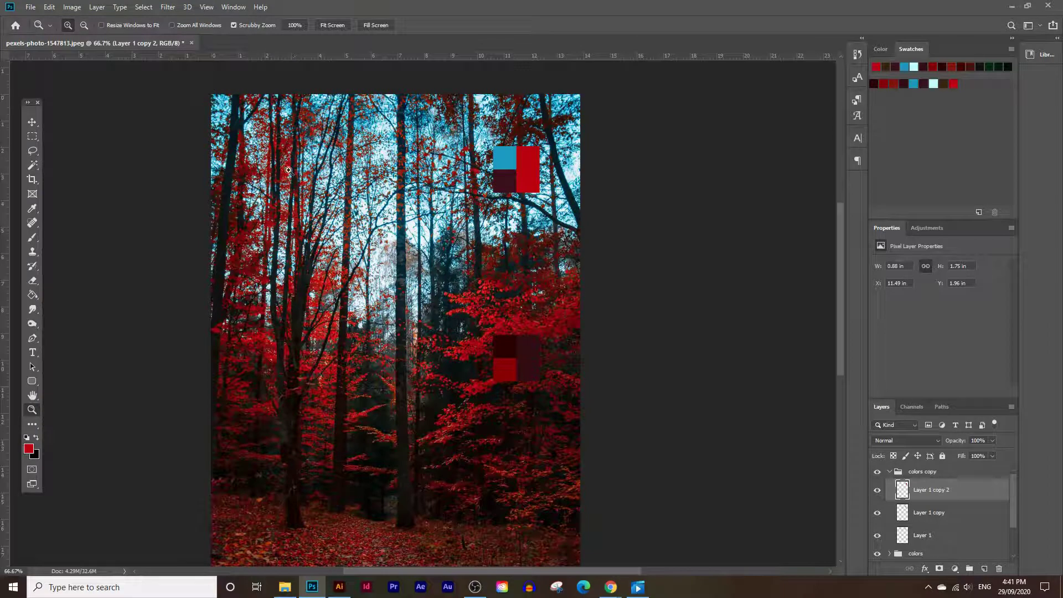
pyautogui.scroll(-1, 330, 454)
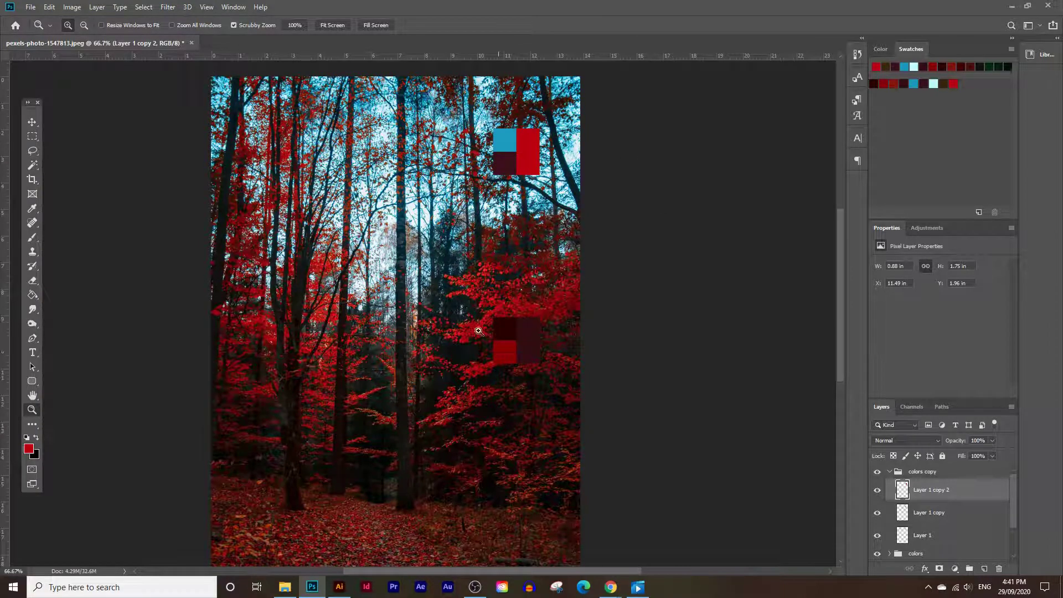
pyautogui.scroll(1, 463, 417)
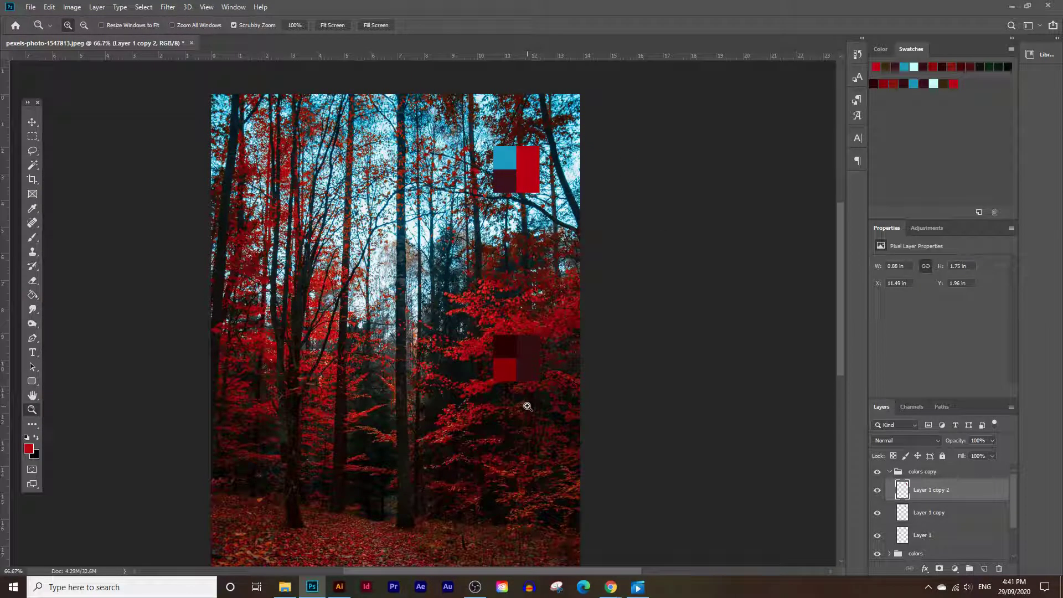
pyautogui.scroll(-1, 529, 405)
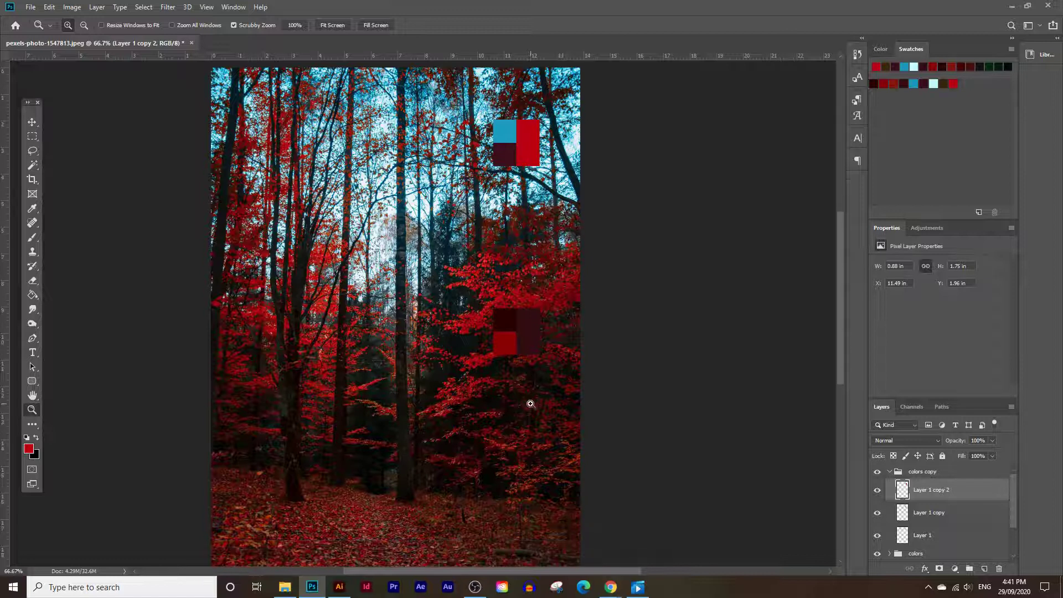
pyautogui.hscroll(-2, 589, 569)
pyautogui.scroll(1, 451, 404)
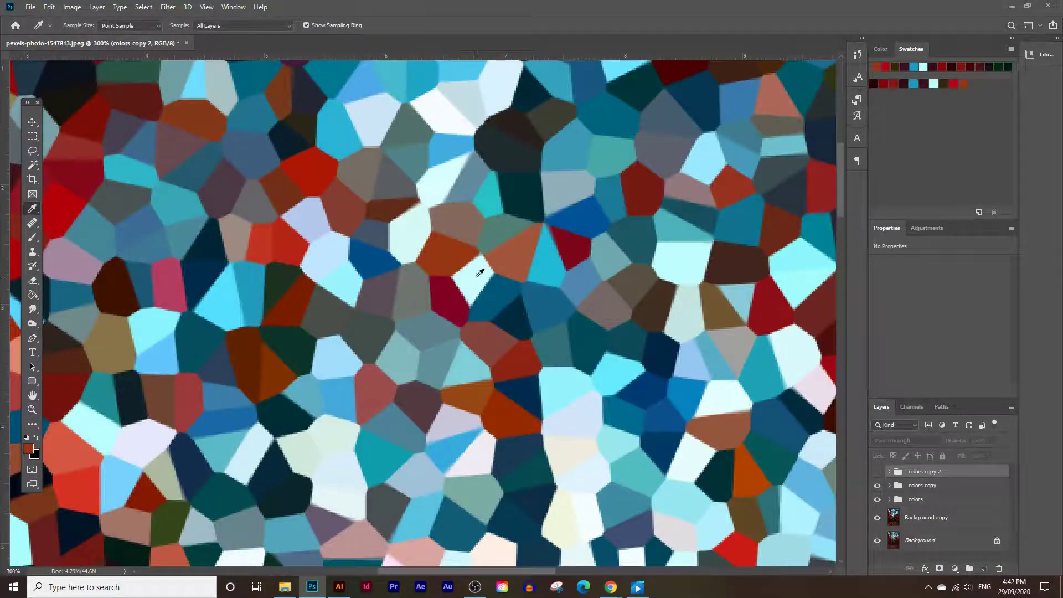
# Save the sampled colour as a swatch and fill the top-left square light cyan
pyautogui.click(644, 184)
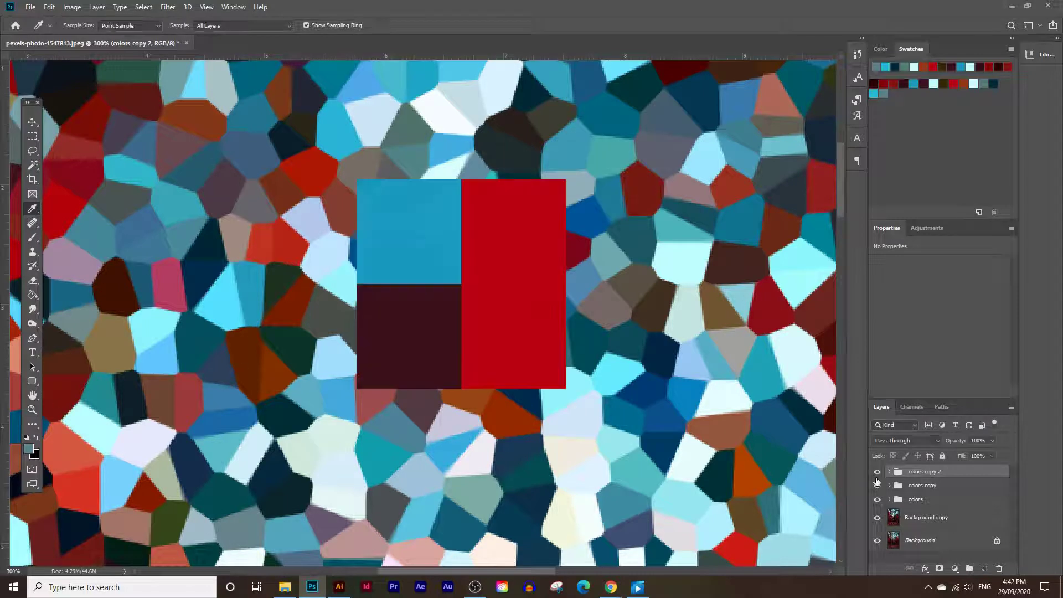
pyautogui.click(914, 66)
pyautogui.press('g')
pyautogui.click(409, 231)
# Select the bottom-left square and fill it with a grey-green sampled from the crystals
pyautogui.click(930, 489)
pyautogui.keyDown('ctrl'); pyautogui.click(902, 490); pyautogui.keyUp('ctrl')
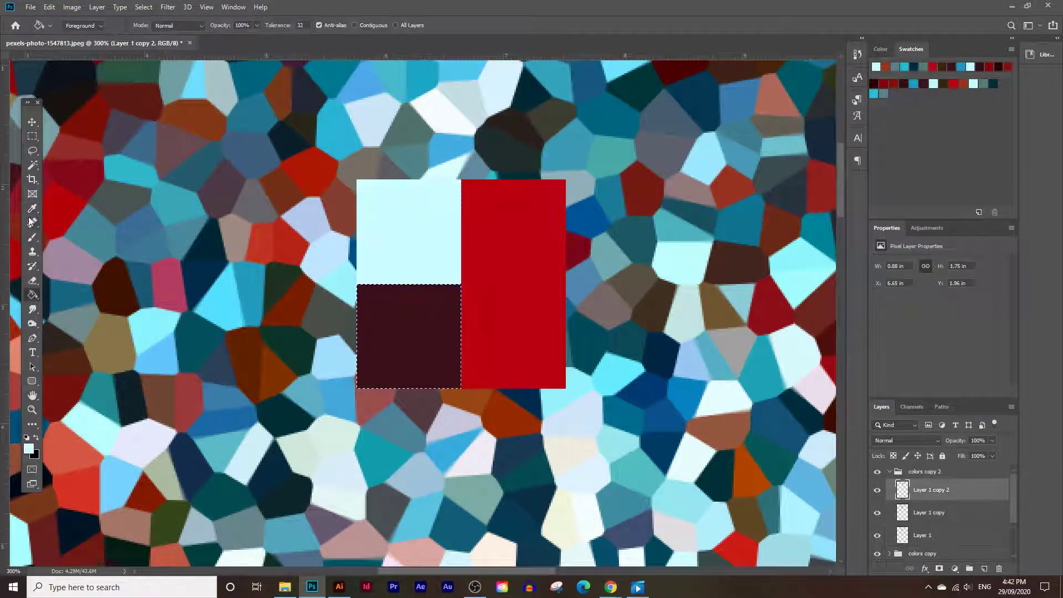
pyautogui.click(387, 327)
pyautogui.press('i')
pyautogui.click(527, 188)
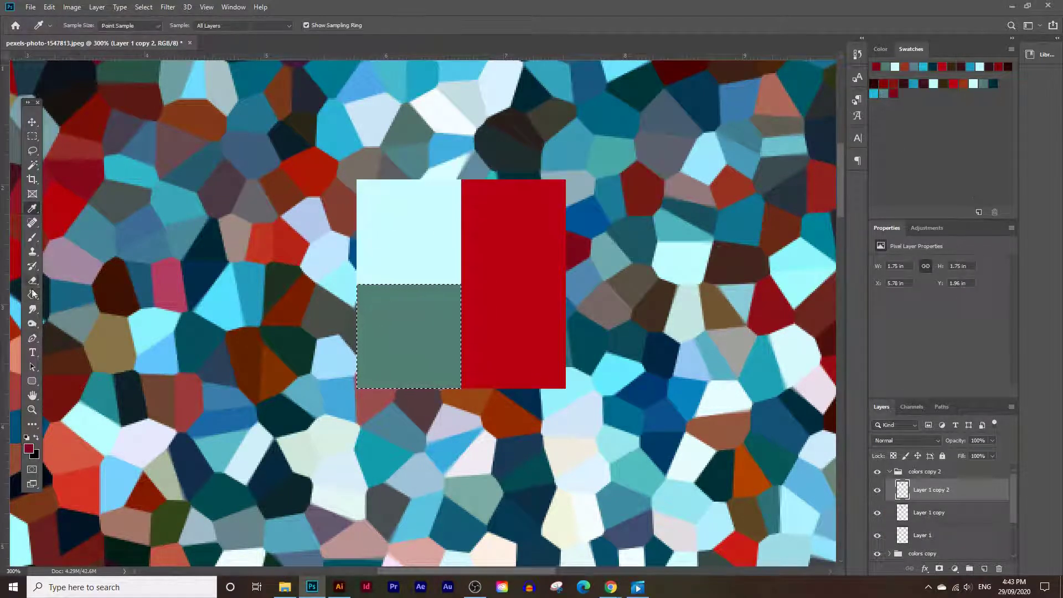
# Select only the red rectangle and copy it onto its own layer
pyautogui.click(902, 512)
pyautogui.keyDown('ctrl'); pyautogui.keyDown('shift'); pyautogui.click(901, 514); pyautogui.keyUp('shift'); pyautogui.keyUp('ctrl')
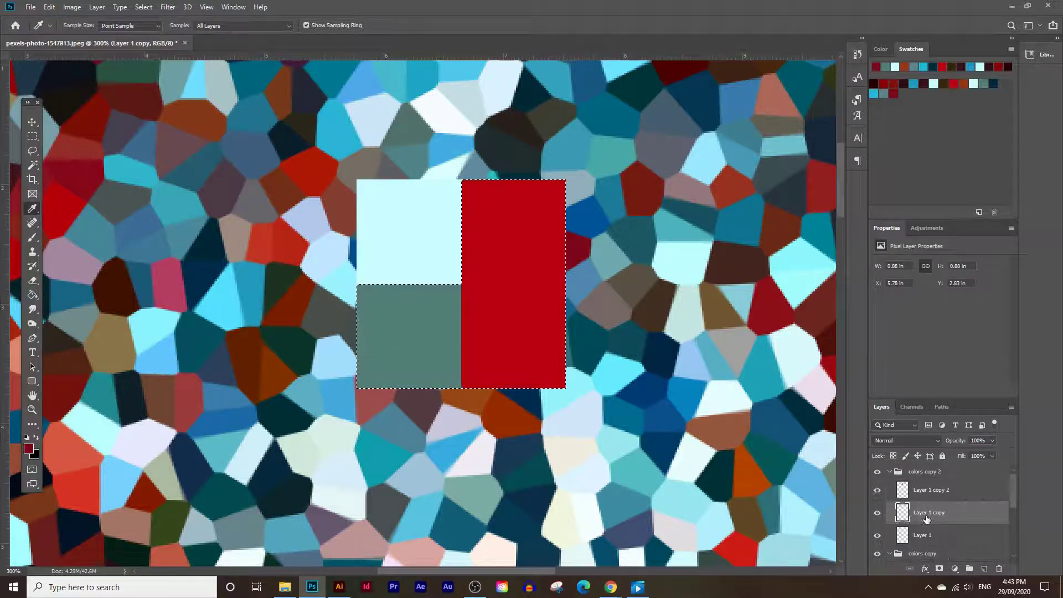
pyautogui.press('w')
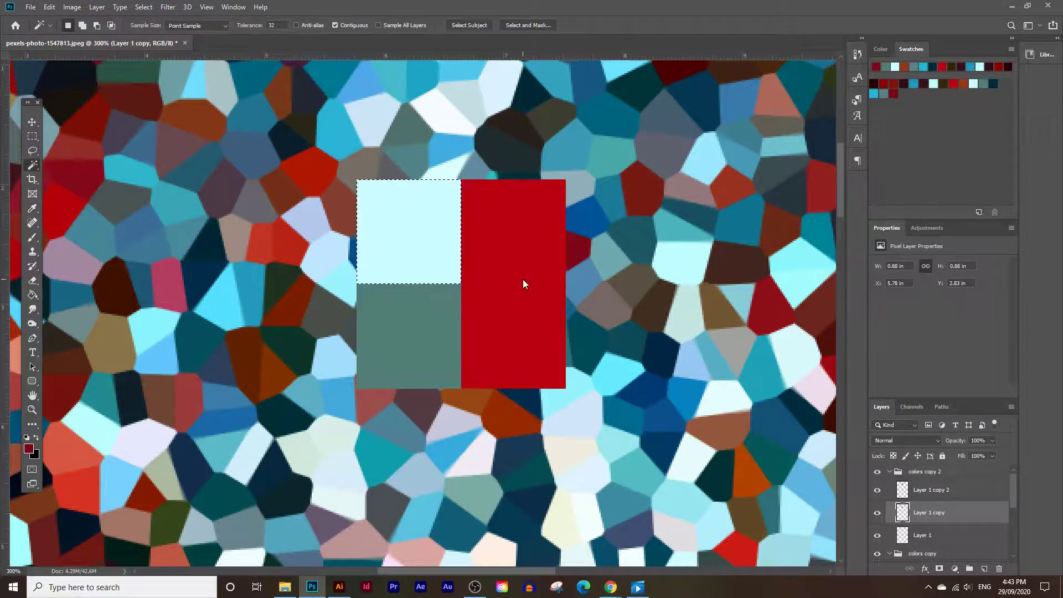
pyautogui.click(524, 282)
pyautogui.hotkey('ctrl', 'shift', 'alt', 'n')
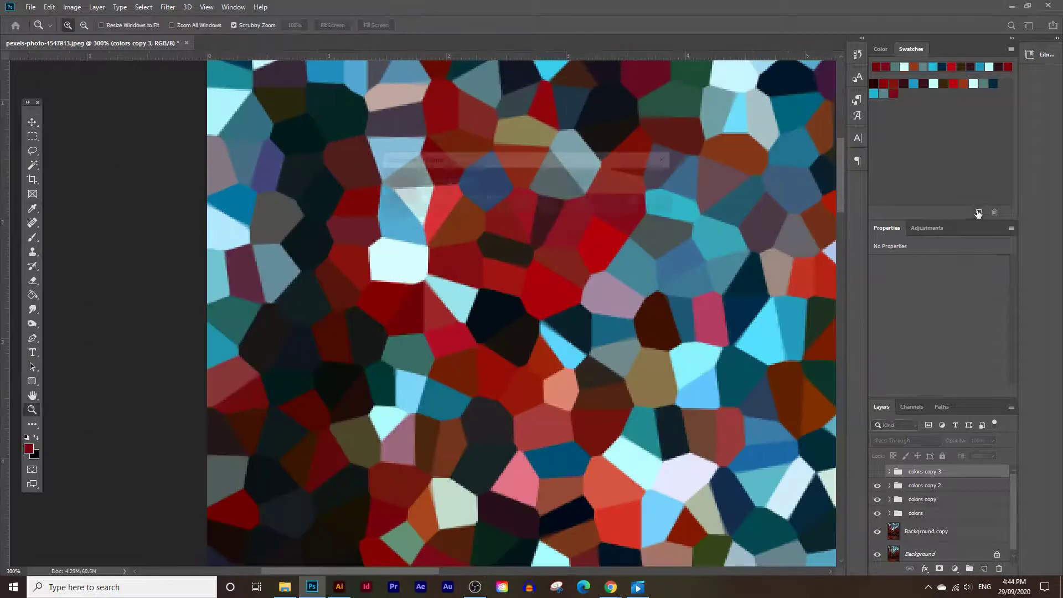
# Save another swatch, fill the selected square with it, and toggle the crystallized copy's visibility
pyautogui.click(645, 183)
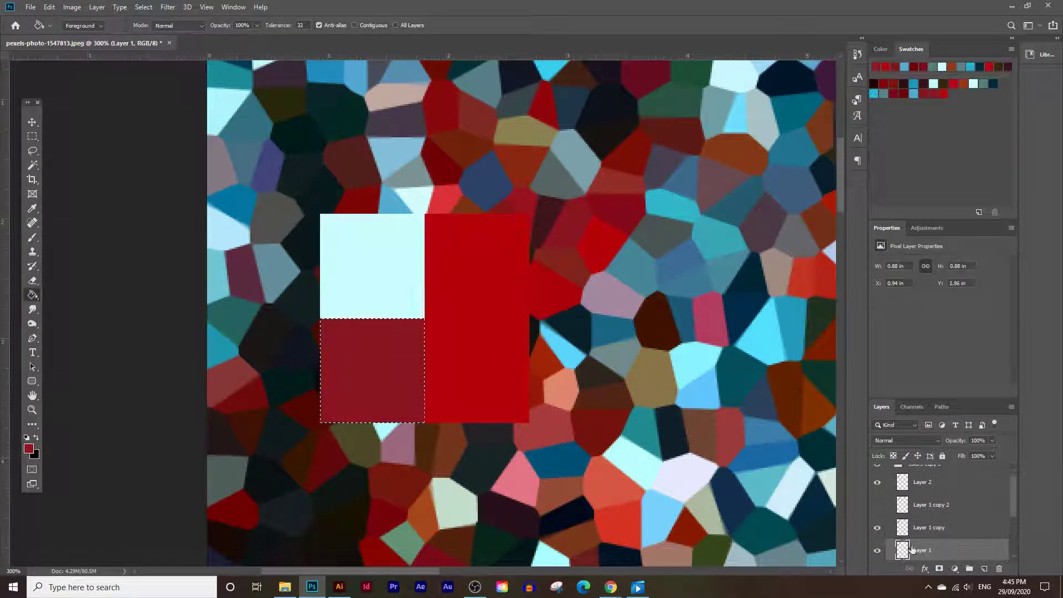
pyautogui.press('i')
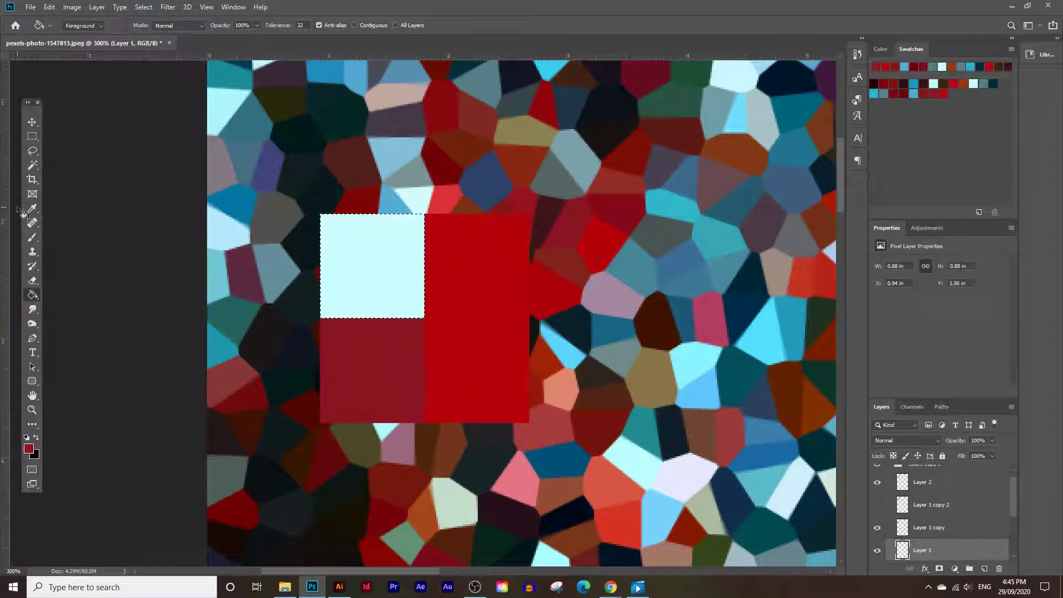
pyautogui.press('g')
pyautogui.click(351, 280)
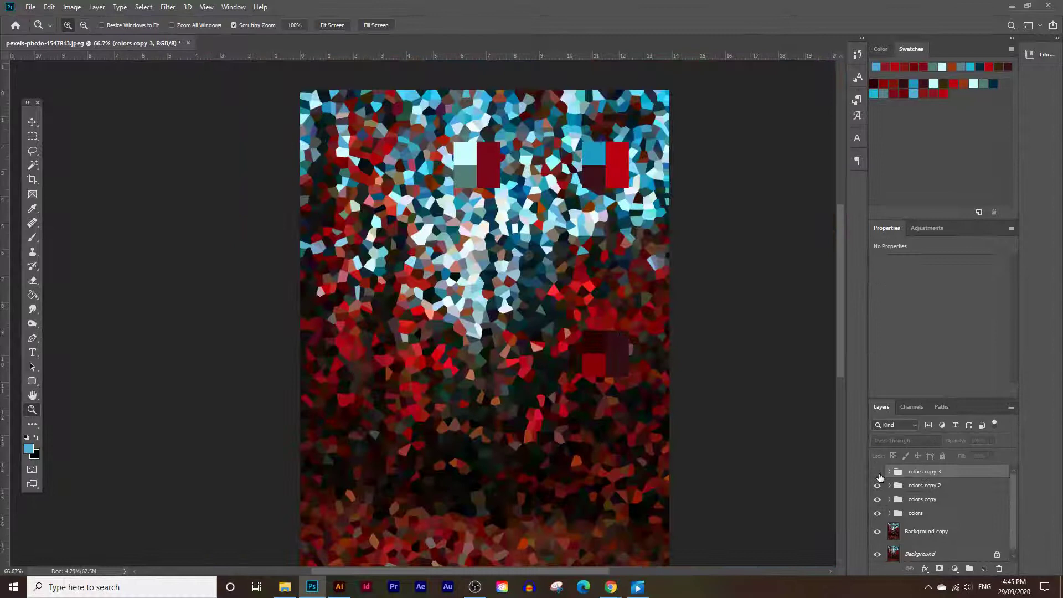
pyautogui.click(877, 531)
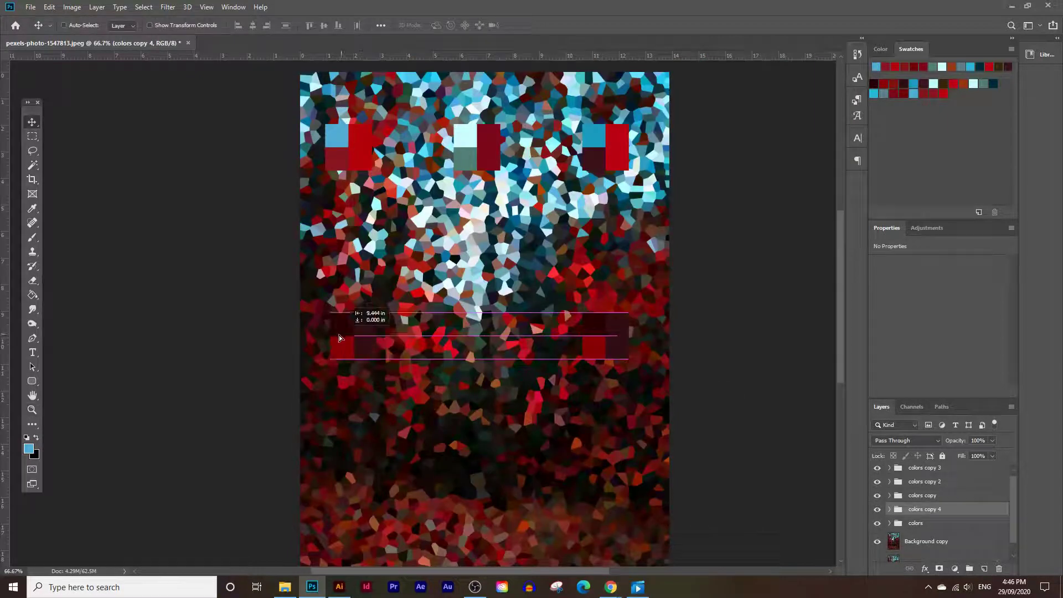
# Show the third palette group, choose another group, and save a sampled dark colour as a swatch
pyautogui.click(877, 468)
pyautogui.click(942, 541)
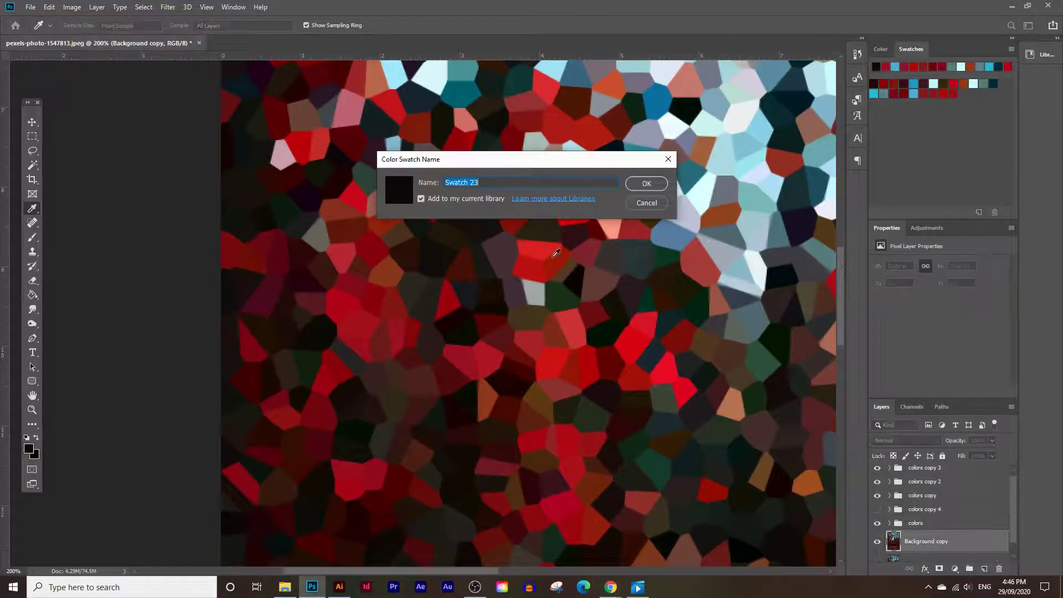
pyautogui.press('Return')
pyautogui.click(979, 212)
pyautogui.press('Return')
# Fill the right rectangle with sampled brown, select the lower-left square, and zoom out
pyautogui.click(979, 212)
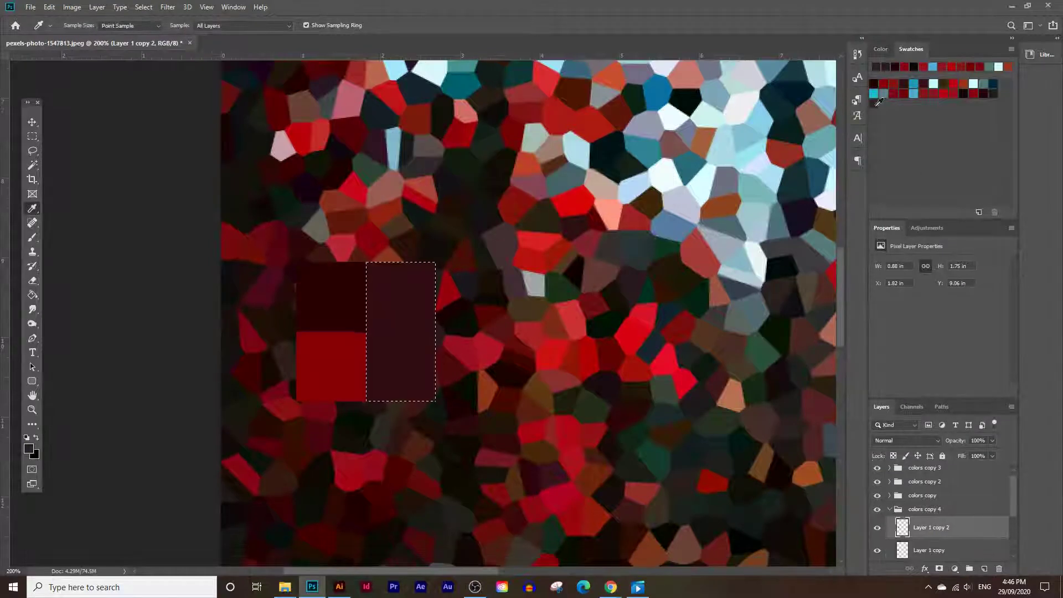
pyautogui.press('g')
pyautogui.click(401, 332)
pyautogui.keyDown('ctrl'); pyautogui.click(902, 550); pyautogui.keyUp('ctrl')
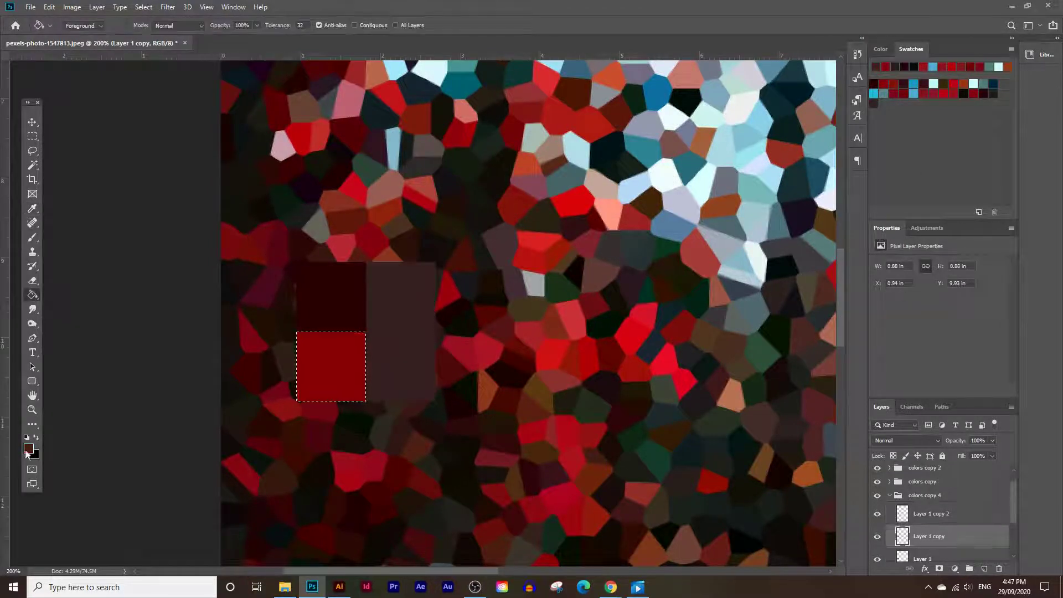
pyautogui.press('z')
pyautogui.moveTo(587, 267); pyautogui.dragTo(545, 268)
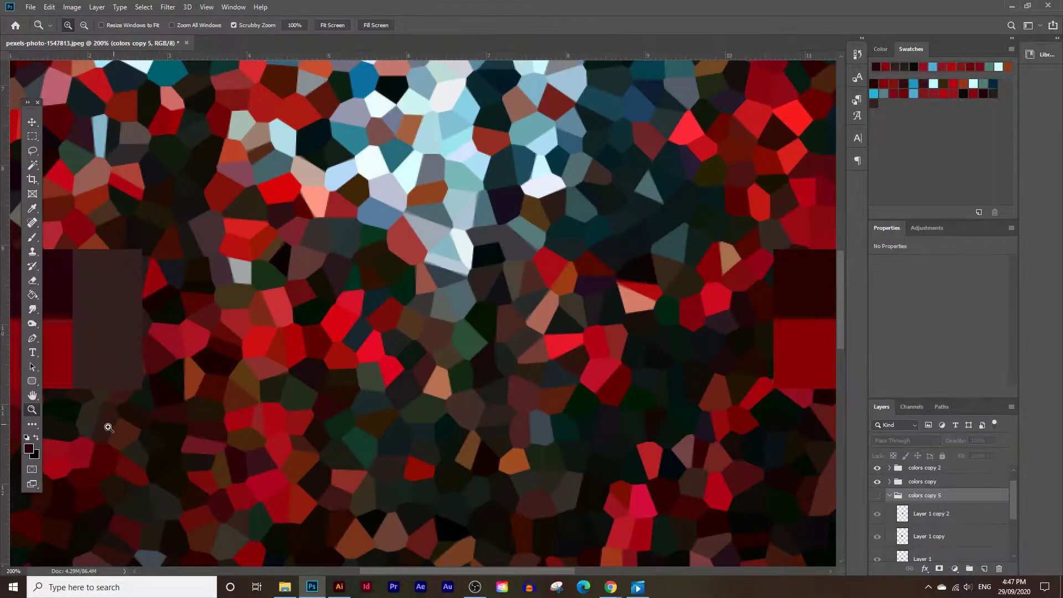
# Add a sampled red swatch and fill the palette's blocks with red and green
pyautogui.press('i')
pyautogui.click(978, 212)
pyautogui.press('Return')
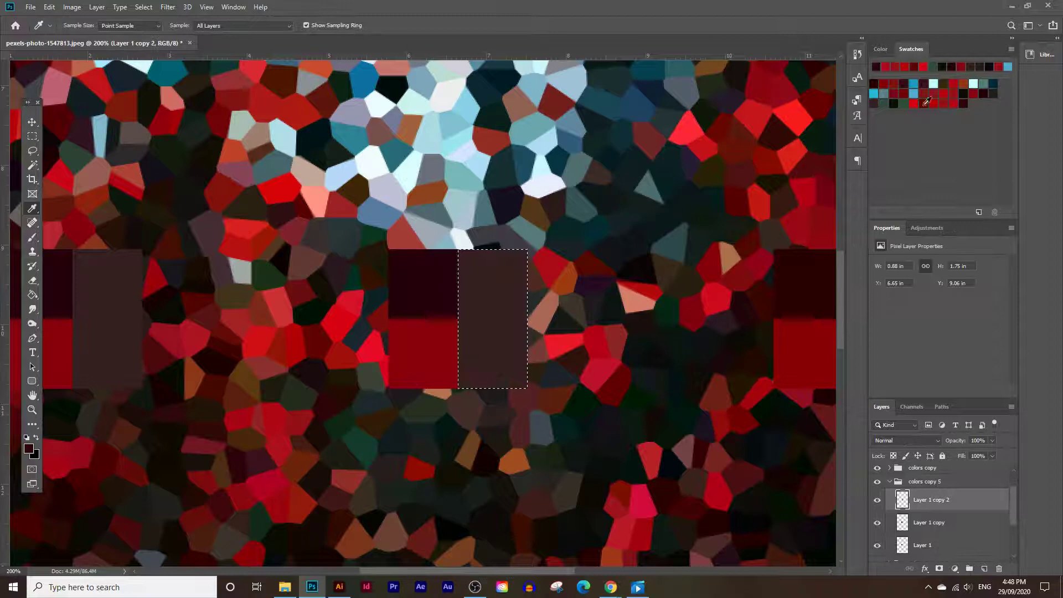
pyautogui.keyDown('ctrl'); pyautogui.click(902, 522); pyautogui.keyUp('ctrl')
pyautogui.hotkey('alt', 'BackSpace')
pyautogui.scroll(-1, 907, 526)
pyautogui.press('m')
pyautogui.moveTo(388, 249); pyautogui.dragTo(458, 319)
pyautogui.press('g')
# Check the lower square by toggling Layer 1 copy, then copy it onto a new layer
pyautogui.click(415, 297)
pyautogui.click(878, 510)
pyautogui.click(878, 509)
pyautogui.hotkey('ctrl', 'shift', 'i')
# Zoom out to view all six palettes over the forest photo
pyautogui.hotkey('ctrl', 'shift', 'j')
pyautogui.press('z')
pyautogui.hotkey('ctrl', '-')
pyautogui.hotkey('ctrl', '-')
pyautogui.hotkey('ctrl', '-')
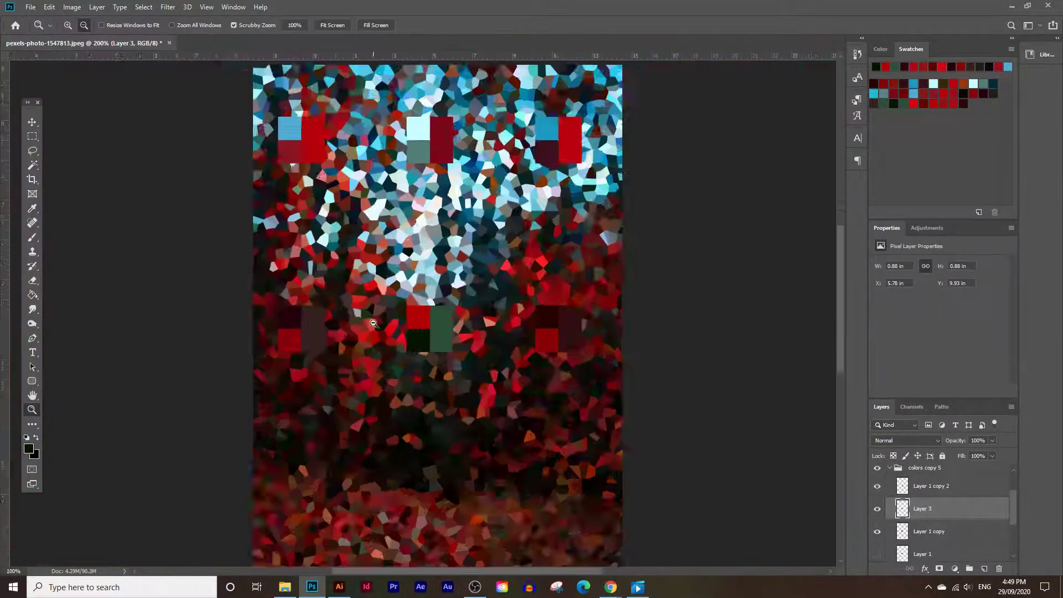
pyautogui.scroll(1, 885, 495)
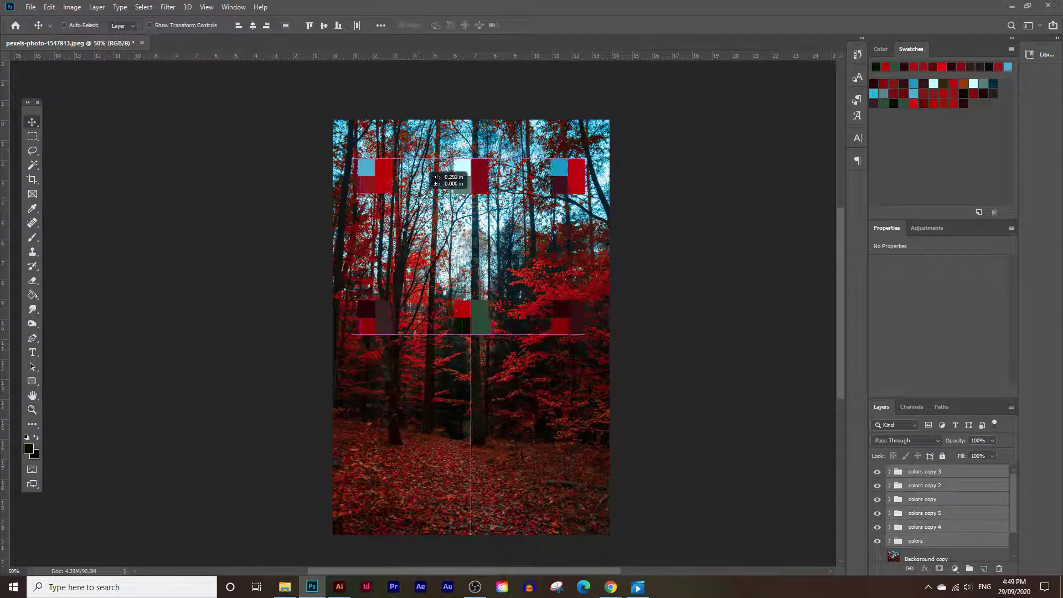
pyautogui.scroll(1, 652, 321)
pyautogui.scroll(-1, 652, 321)
pyautogui.scroll(1, 652, 321)
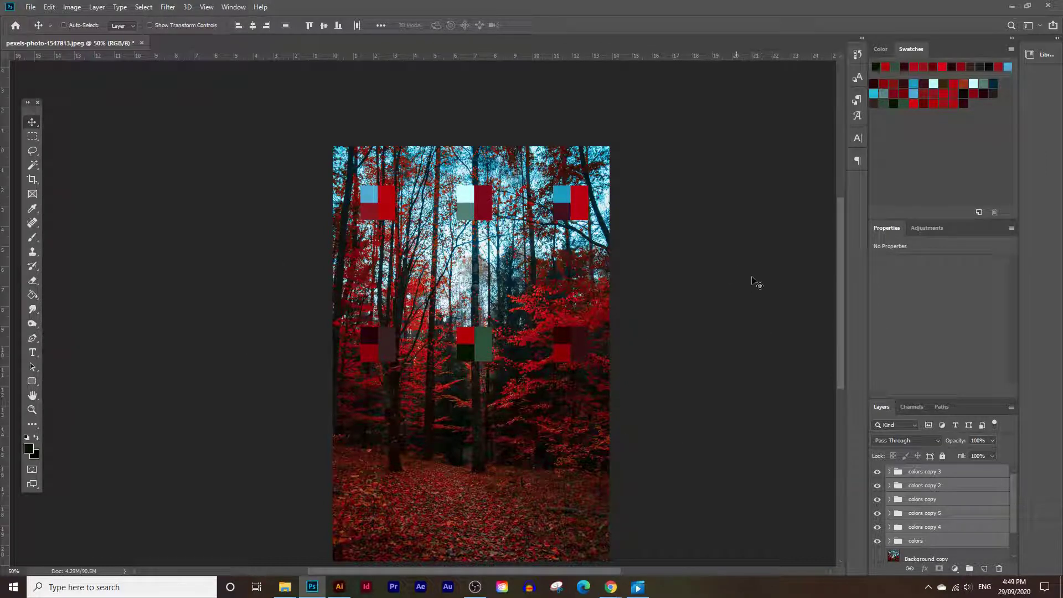
pyautogui.scroll(-1, 712, 289)
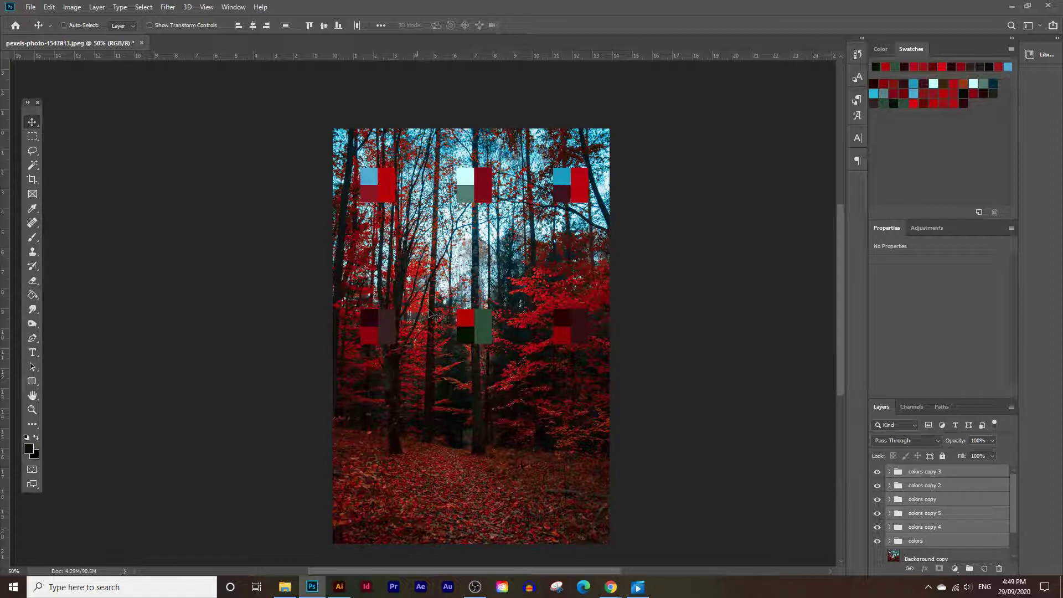
pyautogui.scroll(1, 435, 360)
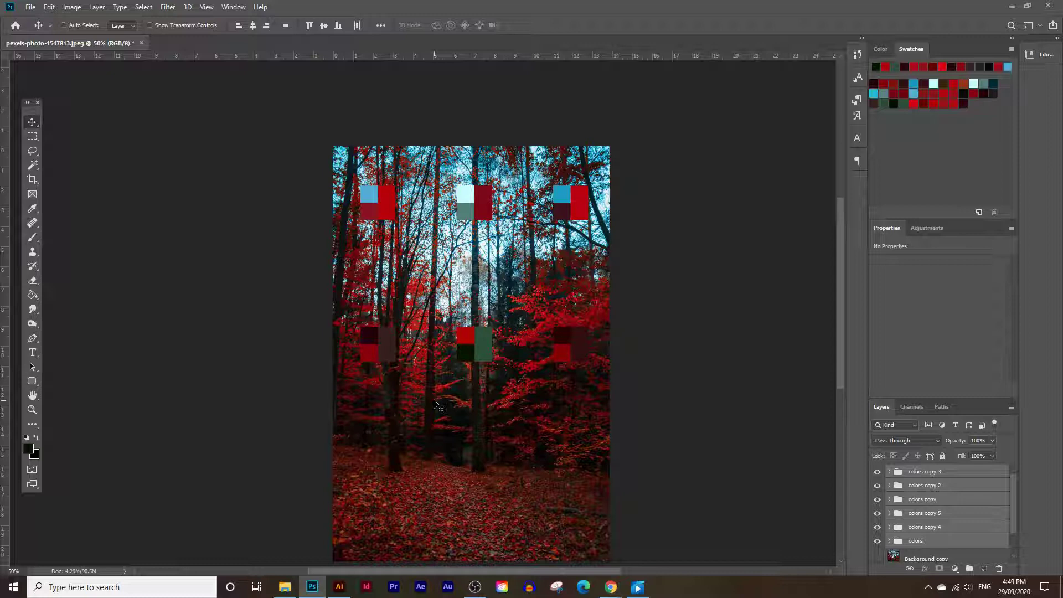
pyautogui.scroll(1, 443, 399)
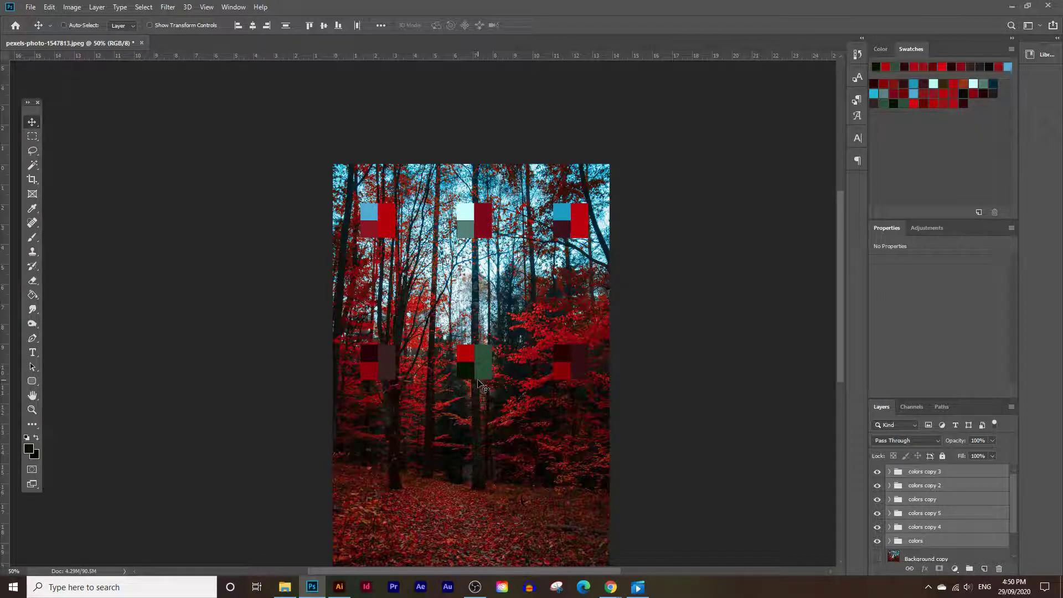
pyautogui.scroll(-2, 480, 383)
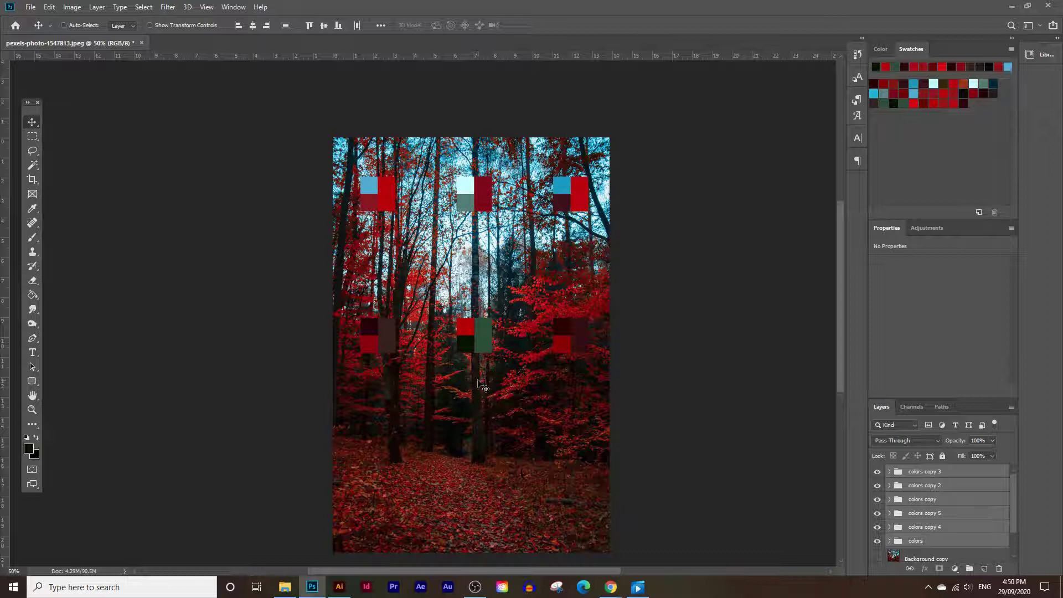